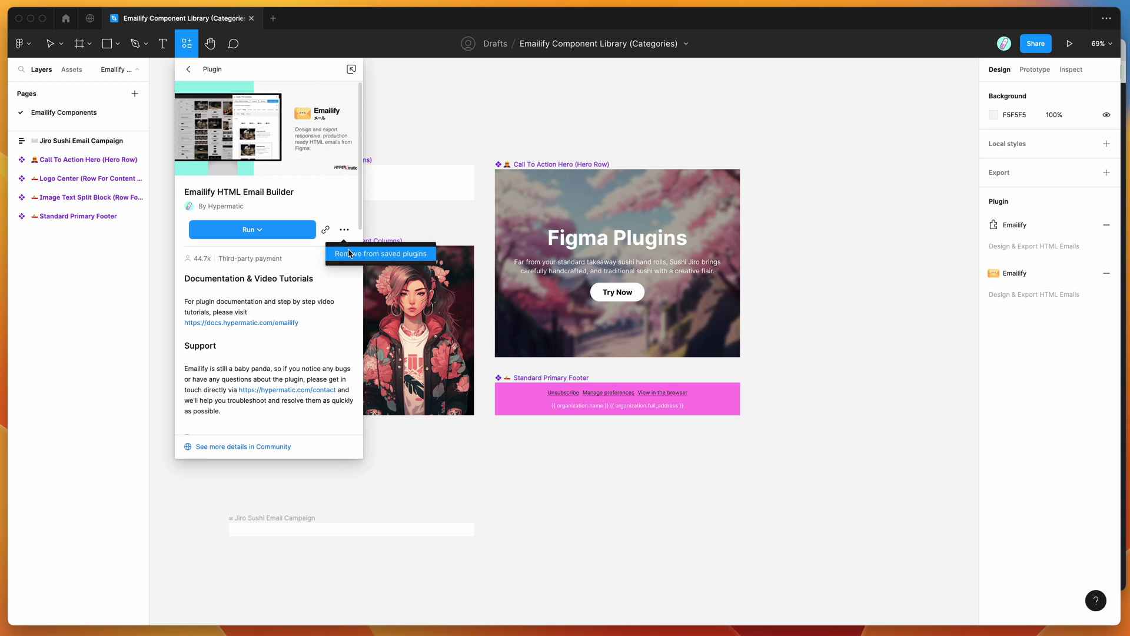
Close the plugin details and run Emailify HTML Email Builder from the saved plugins
click(292, 196)
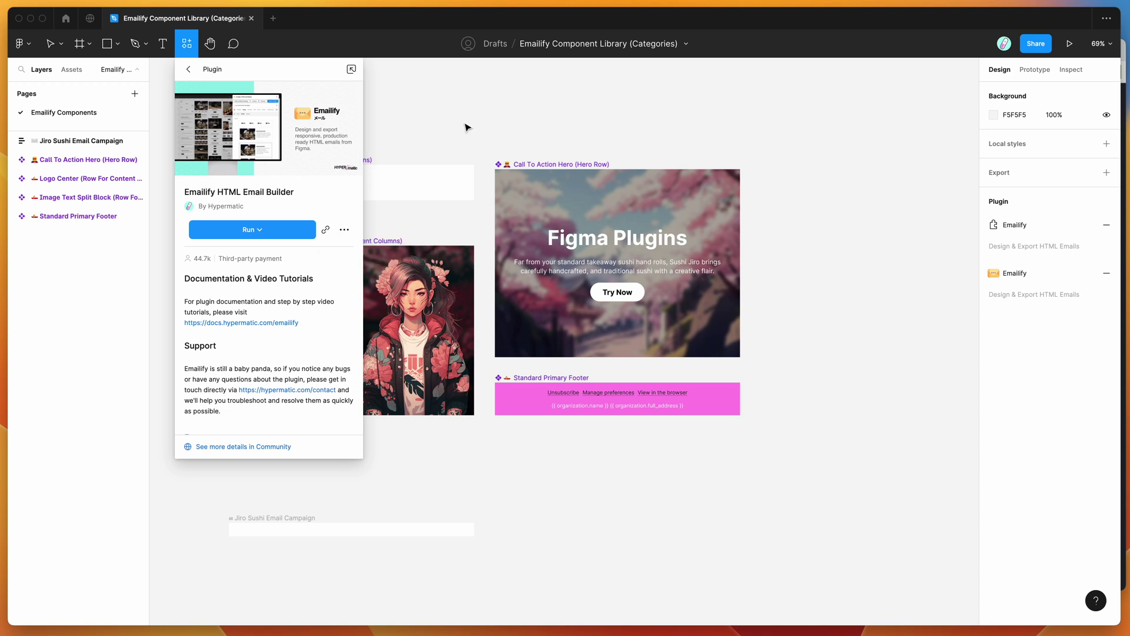
click(419, 114)
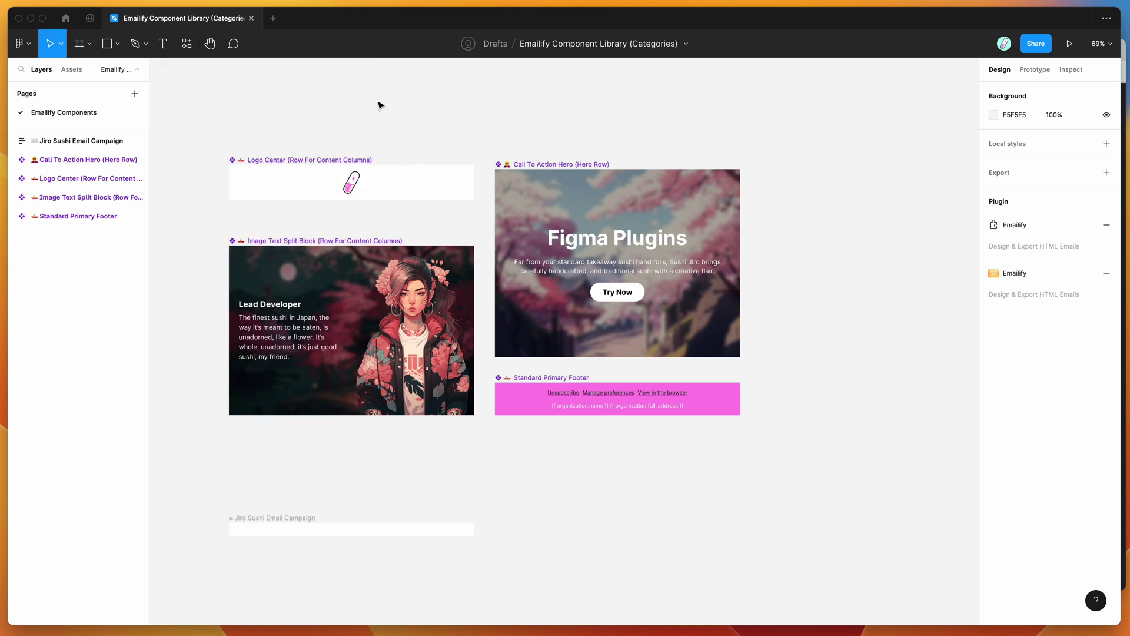
right_click(423, 99)
mouse_move(475, 192)
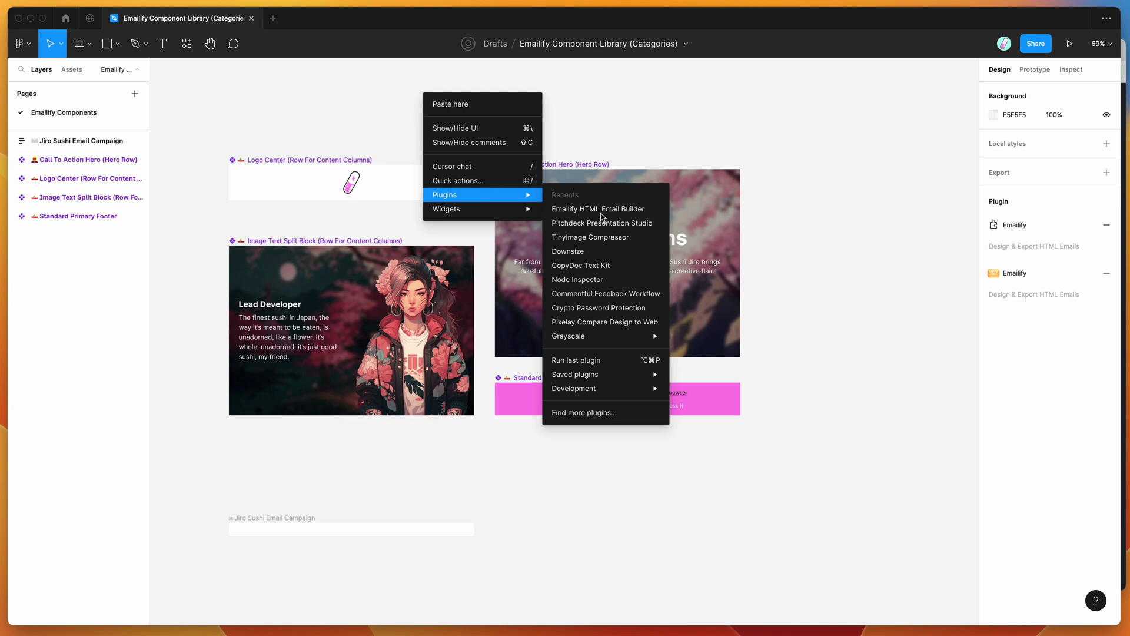
mouse_move(613, 374)
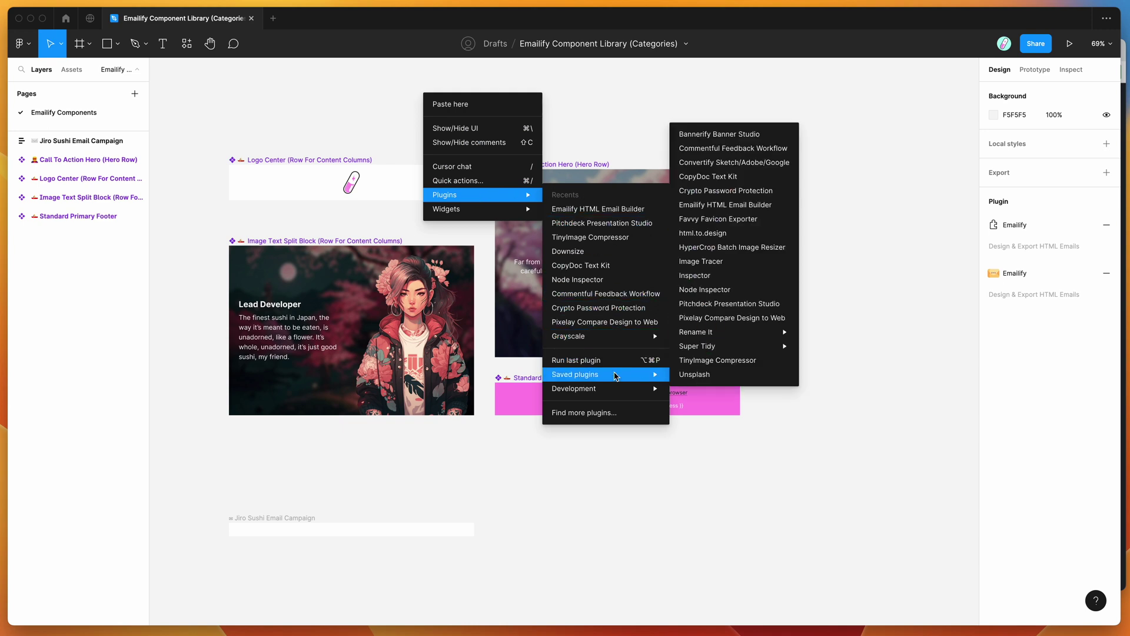
click(743, 207)
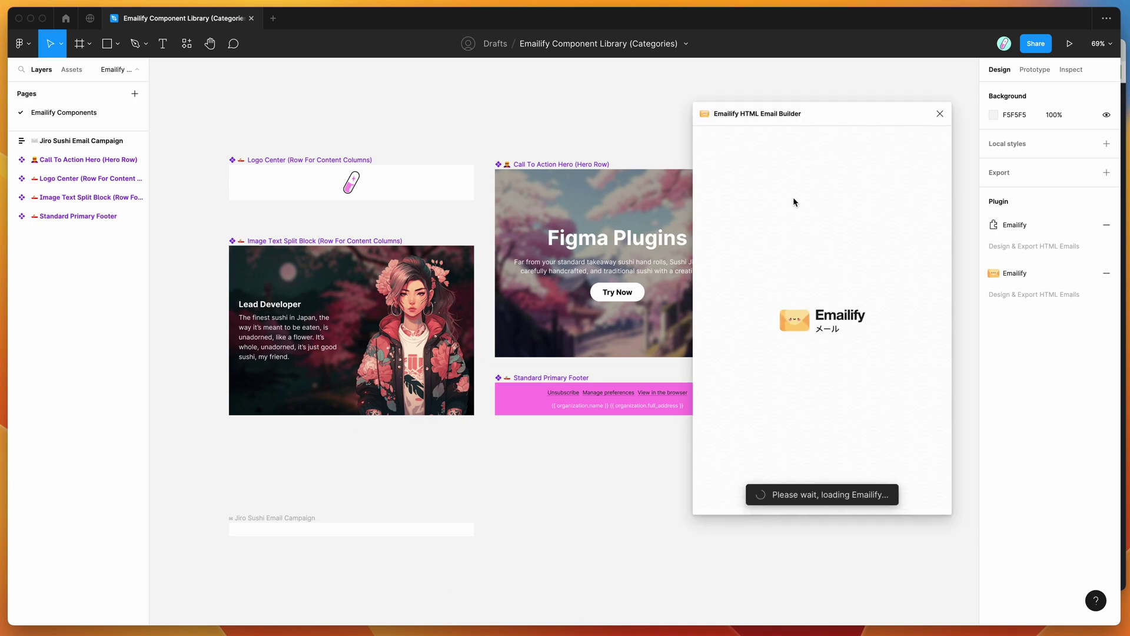
Look through the plugin's Image, Content, CTA and Header component categories, keeping its window clear of the canvas designs
mouse_move(804, 116)
mouse_down()
mouse_move(796, 115)
mouse_move(805, 120)
mouse_up()
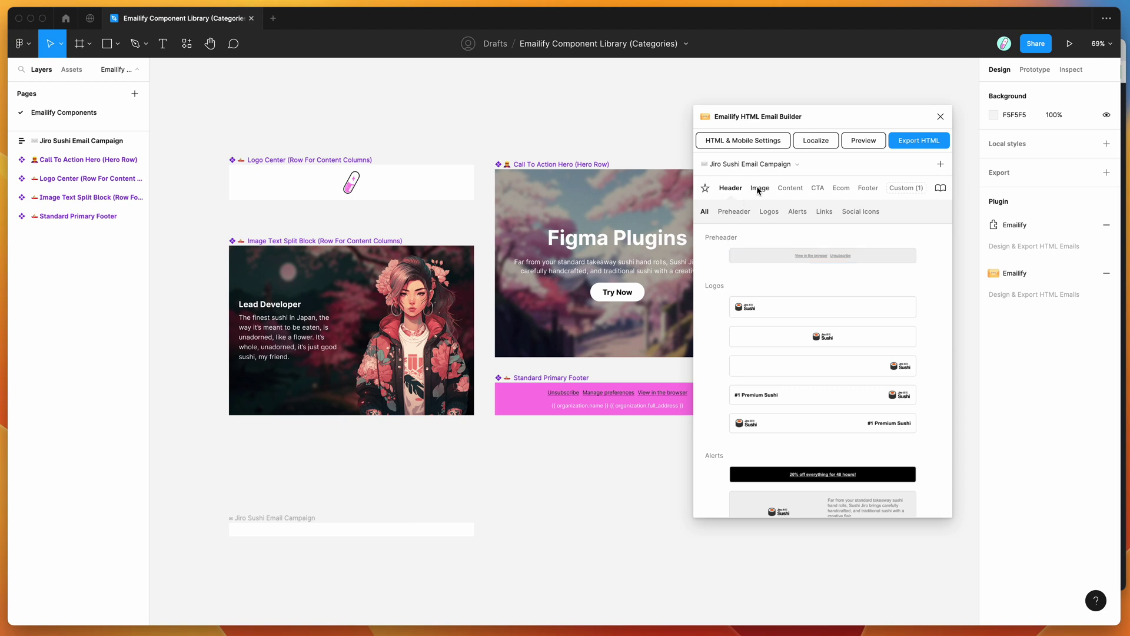
drag(794, 118, 790, 115)
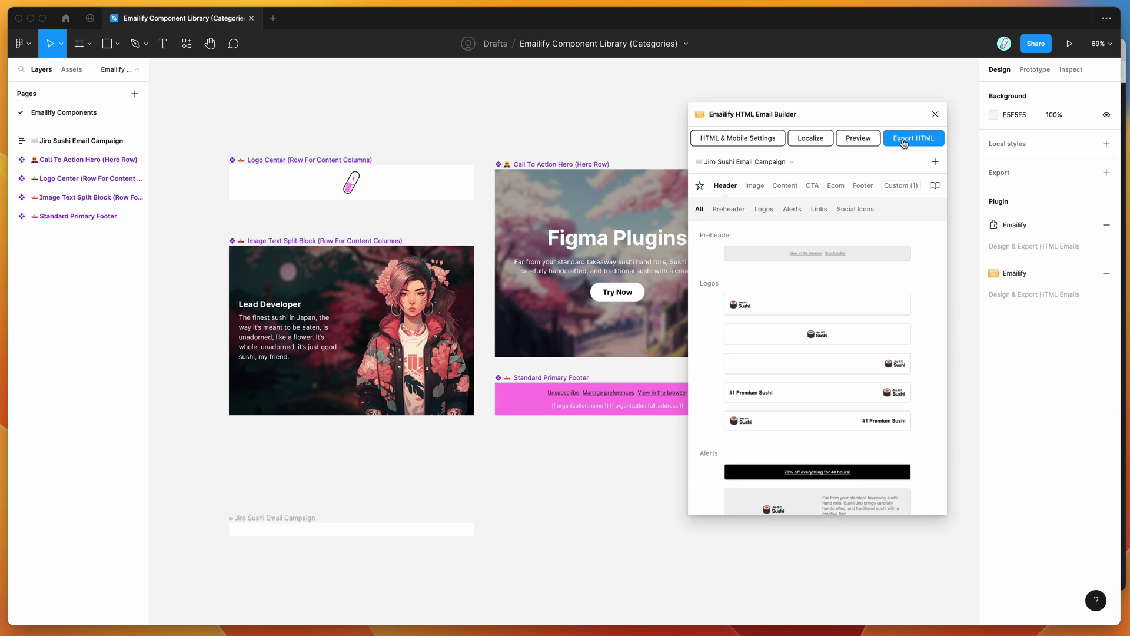
drag(813, 118, 797, 116)
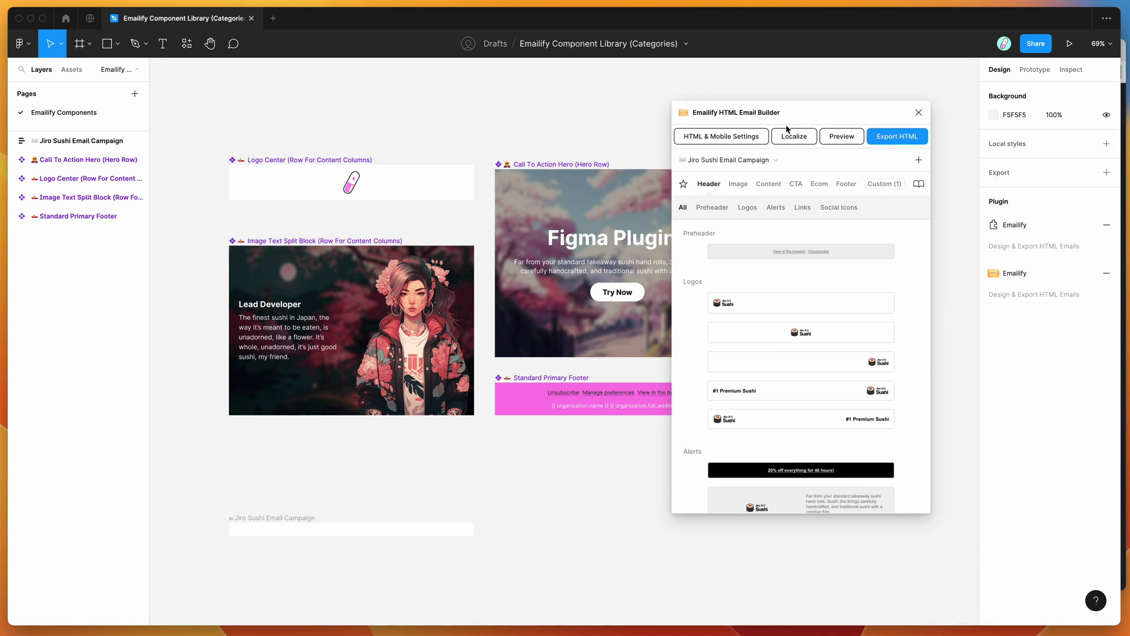
click(739, 184)
click(768, 183)
click(796, 184)
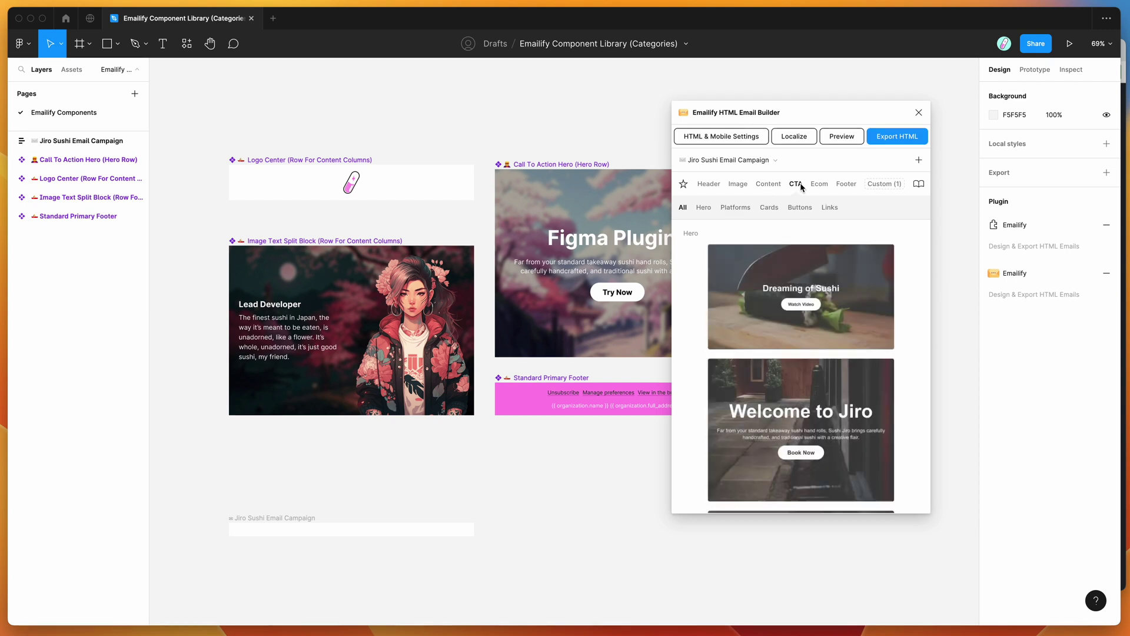
scroll(618, 147, right, 3)
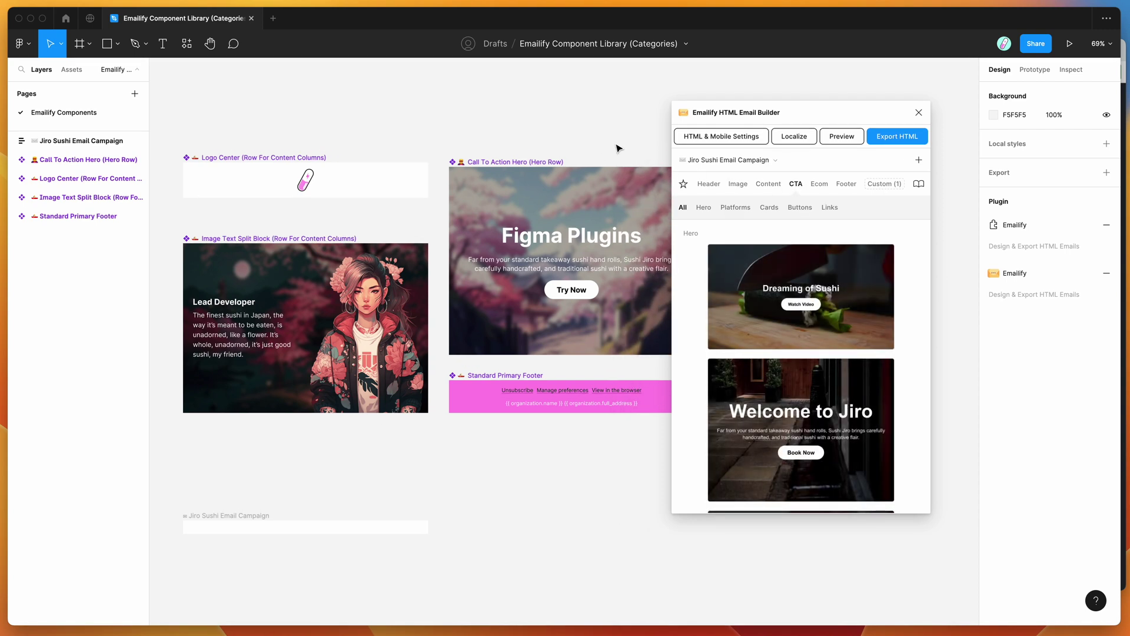
drag(752, 111, 750, 113)
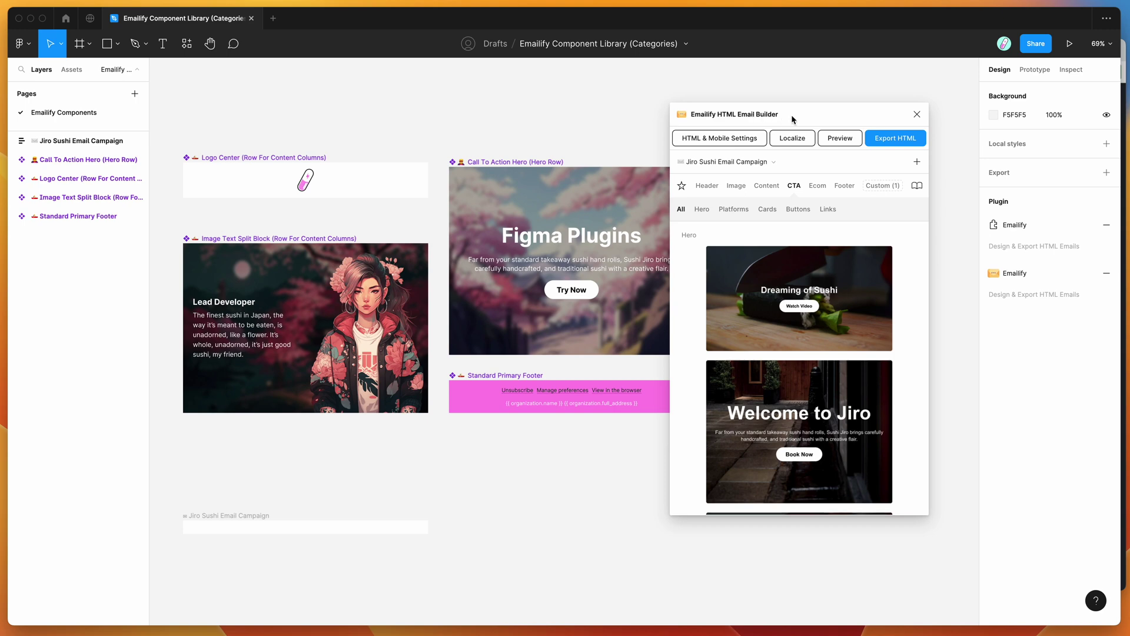
click(769, 186)
click(731, 185)
click(706, 186)
drag(786, 110, 824, 104)
scroll(580, 139, right, 1)
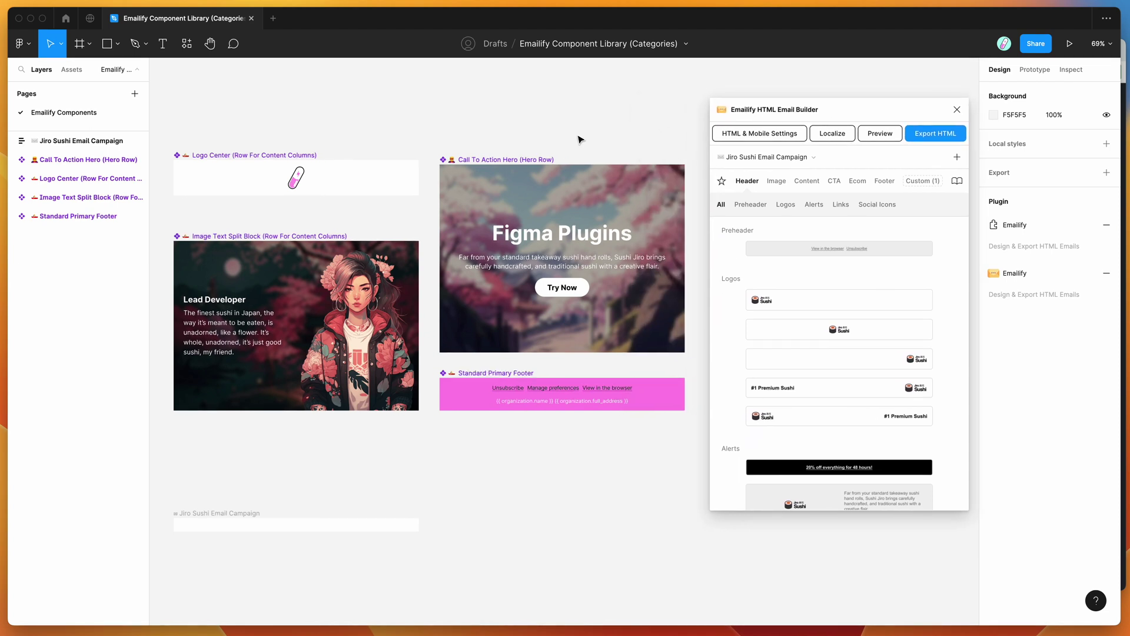
Open the Emailify Figma Component Library section in the plugin
drag(770, 112, 763, 110)
click(321, 165)
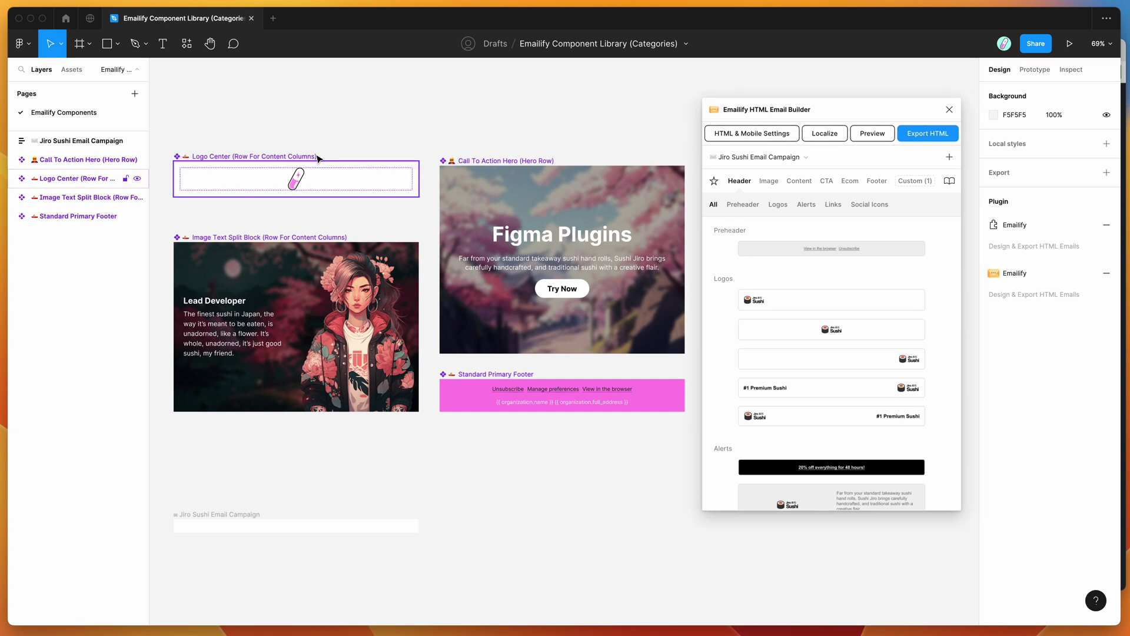
click(497, 161)
click(535, 137)
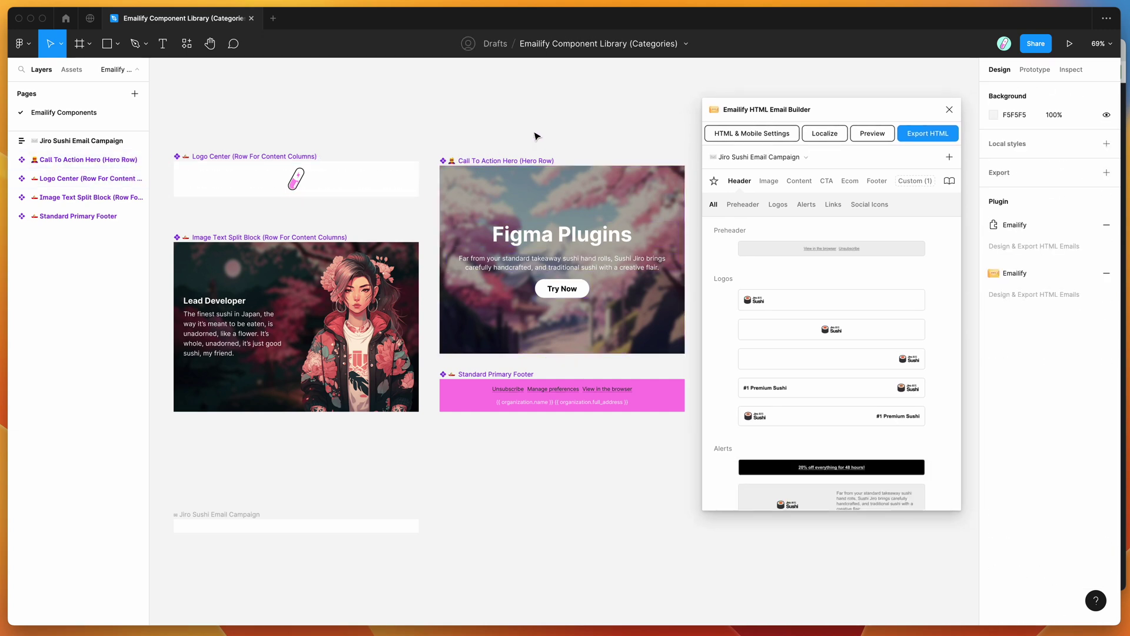
drag(801, 113, 803, 113)
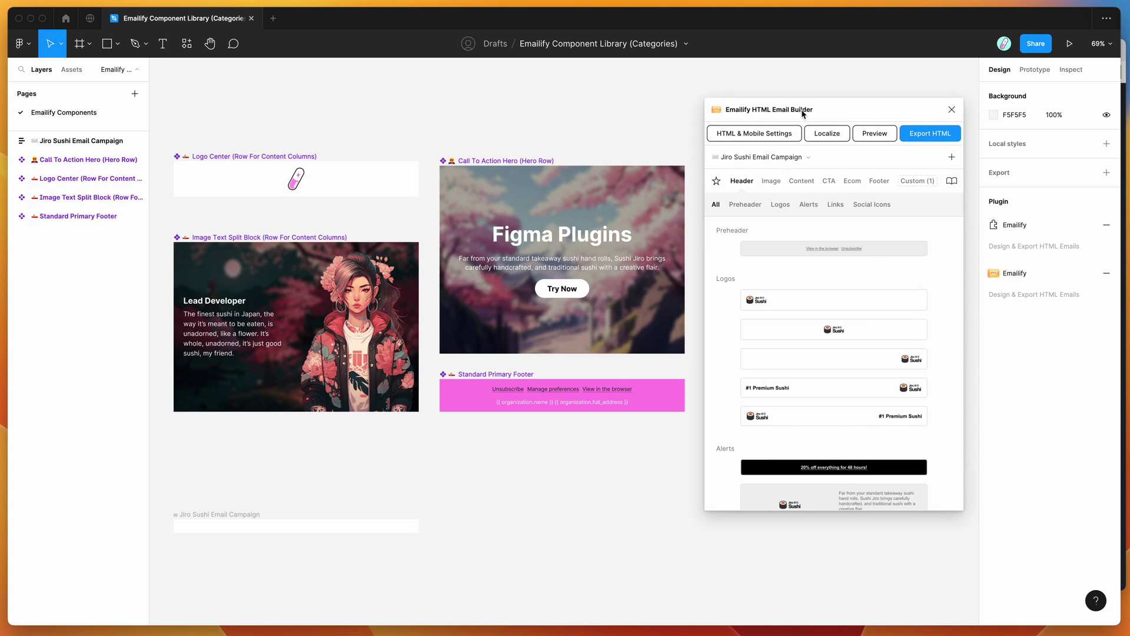
click(952, 184)
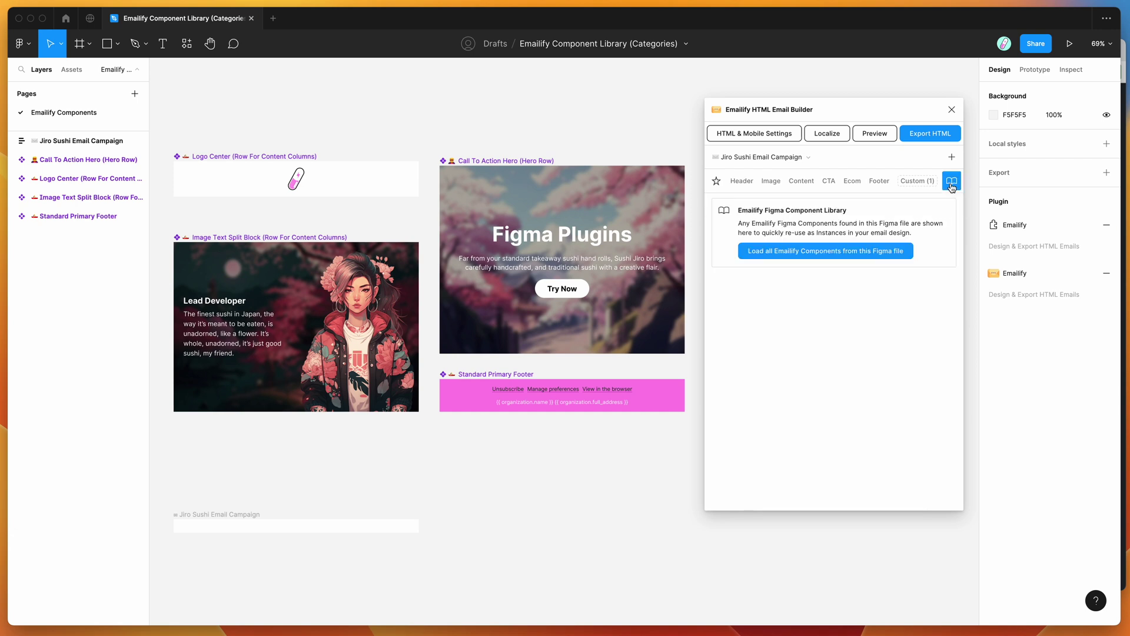
drag(852, 113, 852, 96)
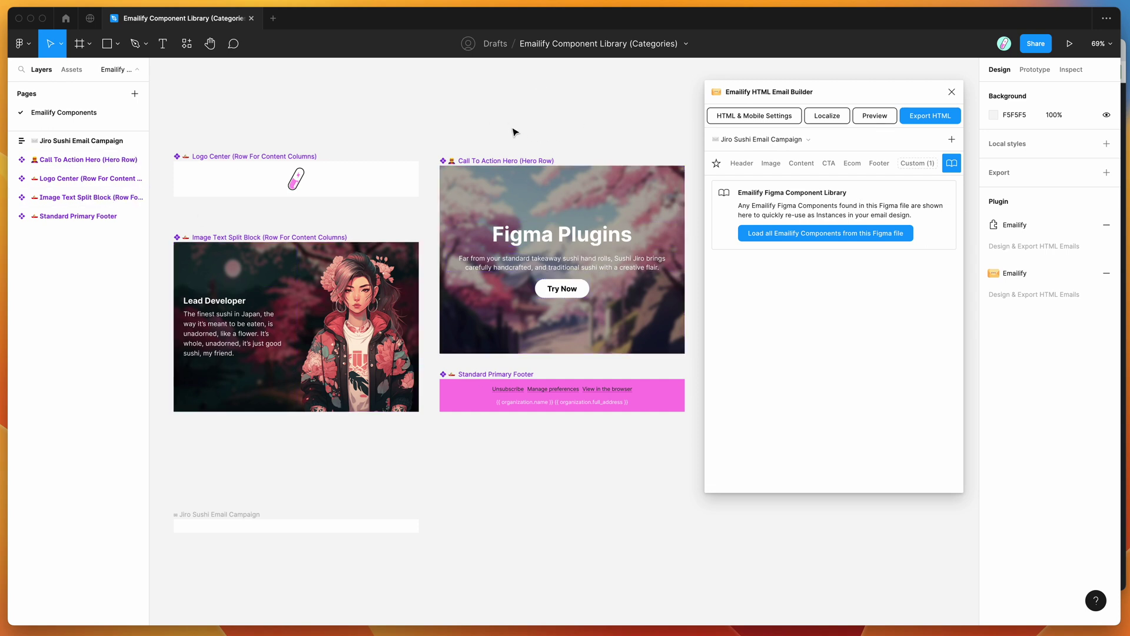
Inspect the Call To Action Hero and Logo Center components on the canvas
click(515, 162)
click(276, 157)
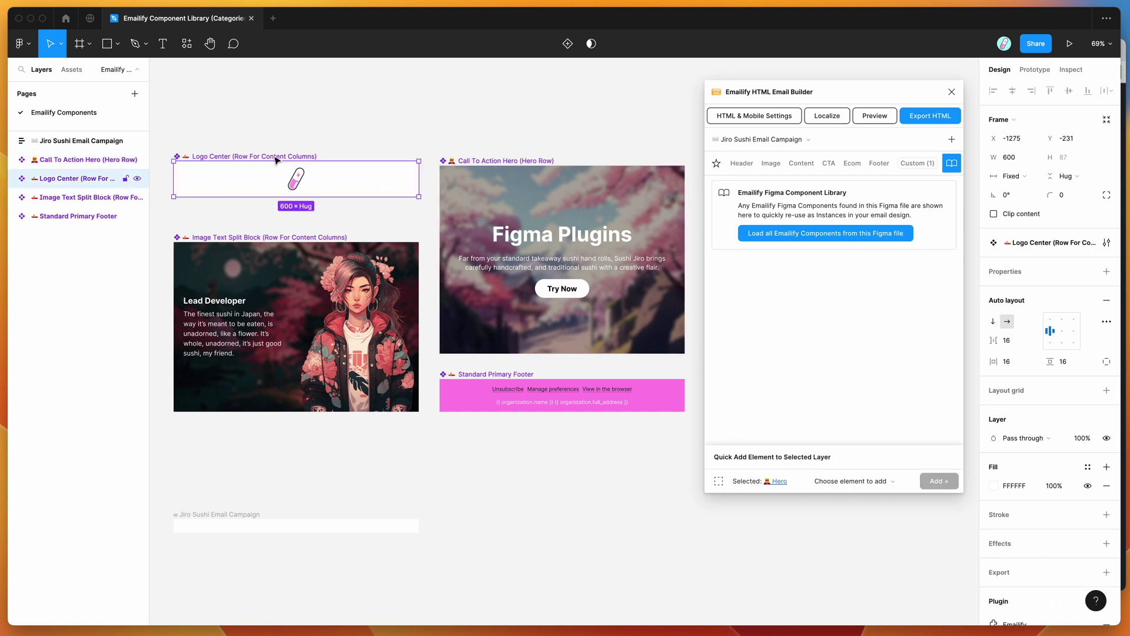
click(391, 113)
scroll(391, 114, down, 1)
scroll(390, 114, left, 2)
click(302, 171)
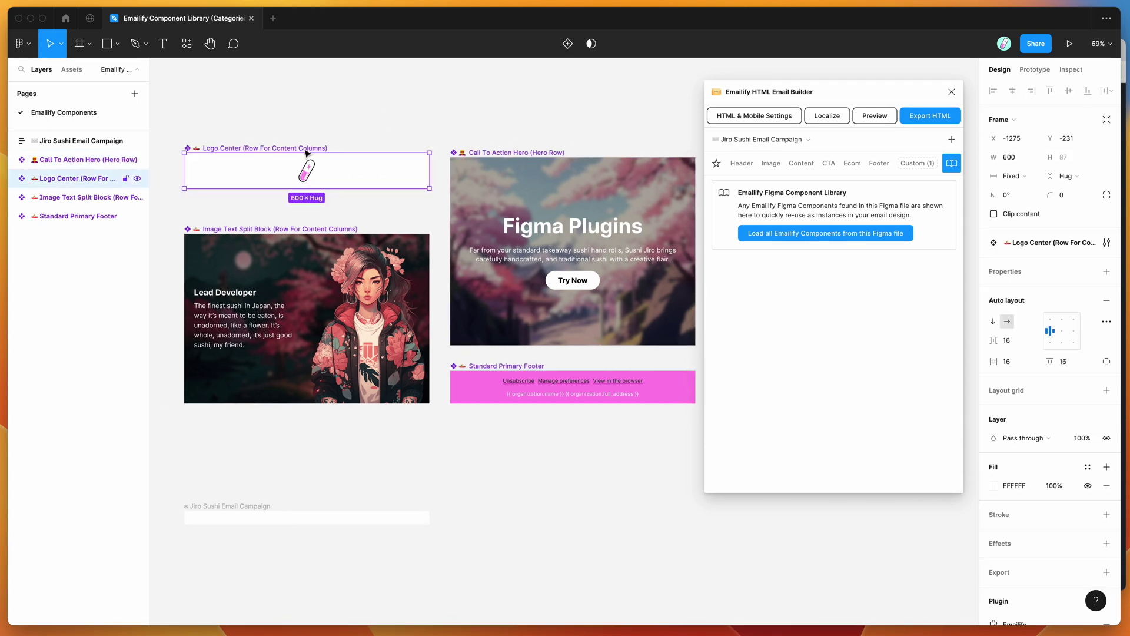
Add the Head Sushi Chef image and text split card from the Image category to the Jiro Sushi Email Campaign
click(800, 163)
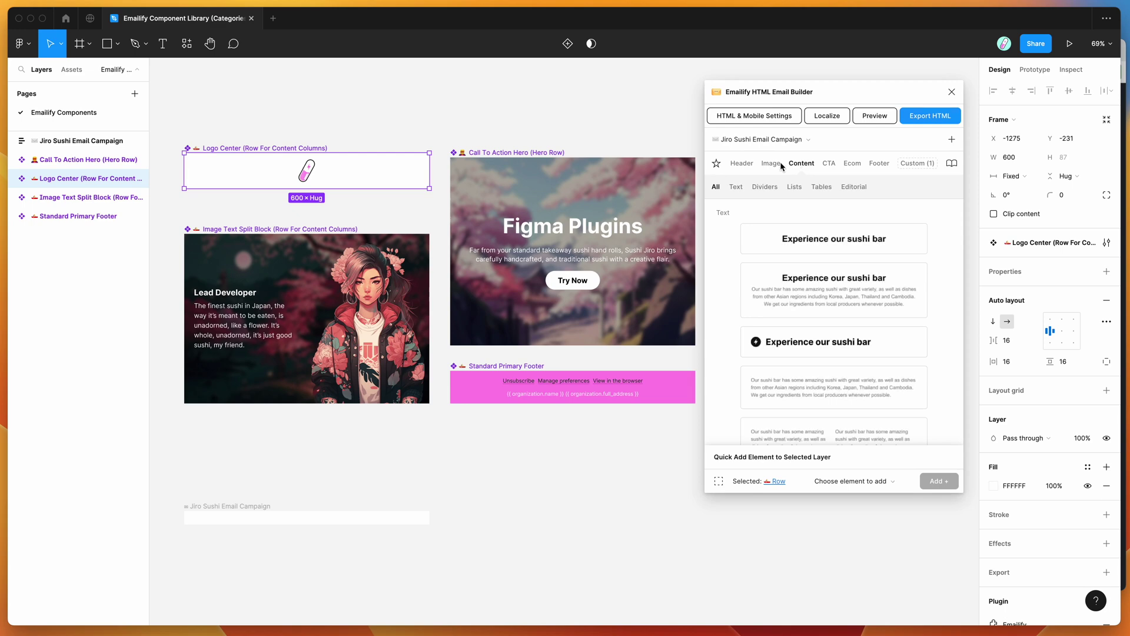
click(829, 164)
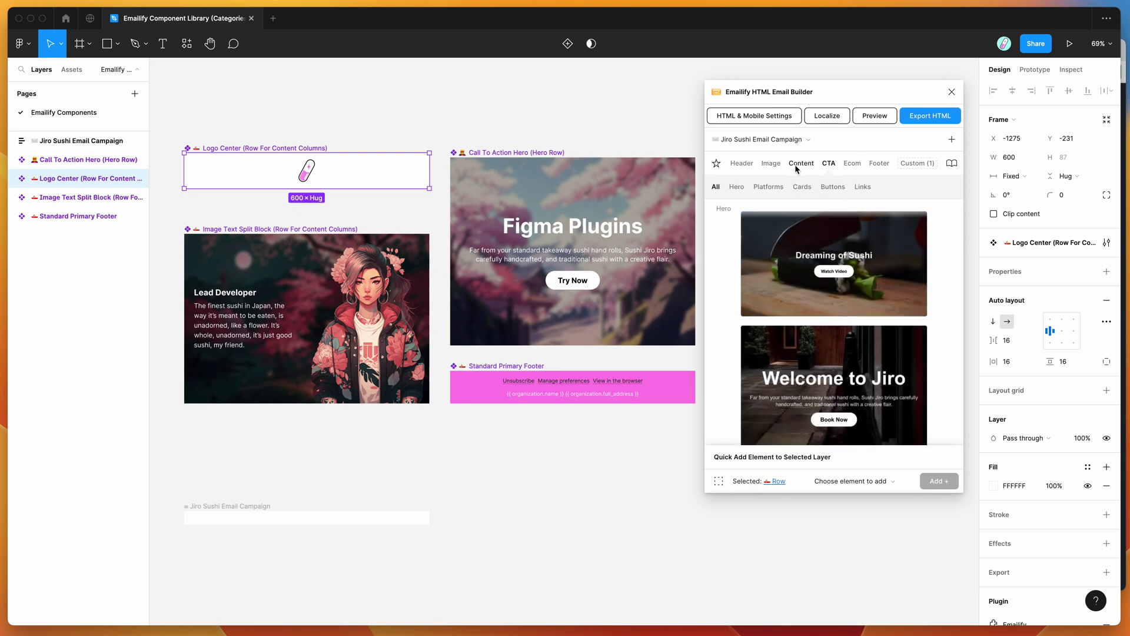
click(771, 163)
scroll(793, 245, down, 10)
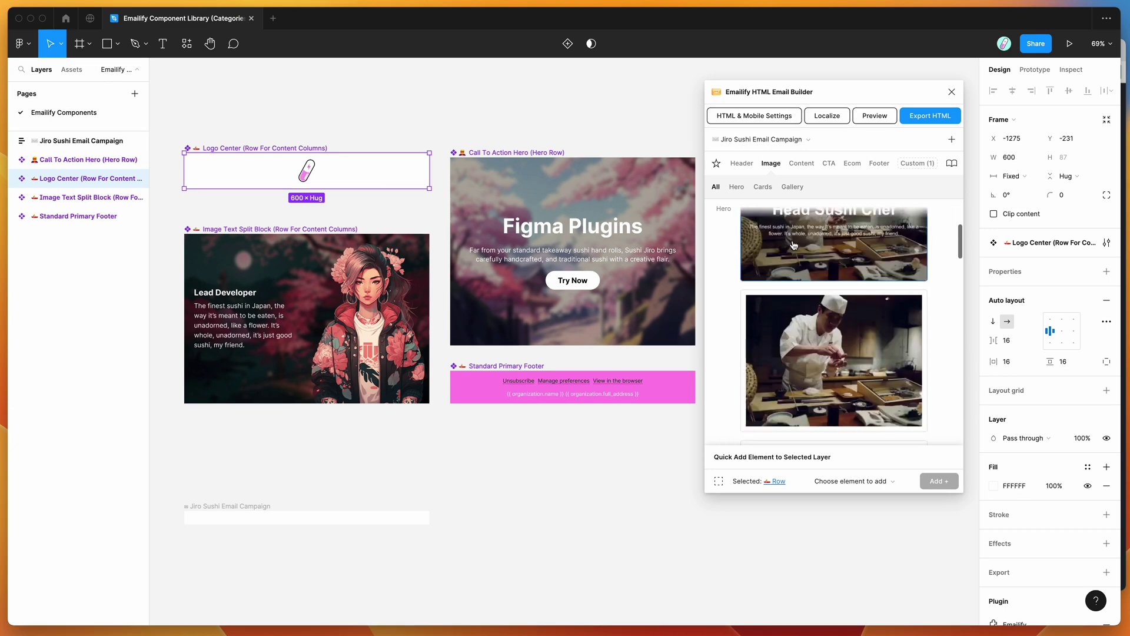
scroll(793, 245, down, 1)
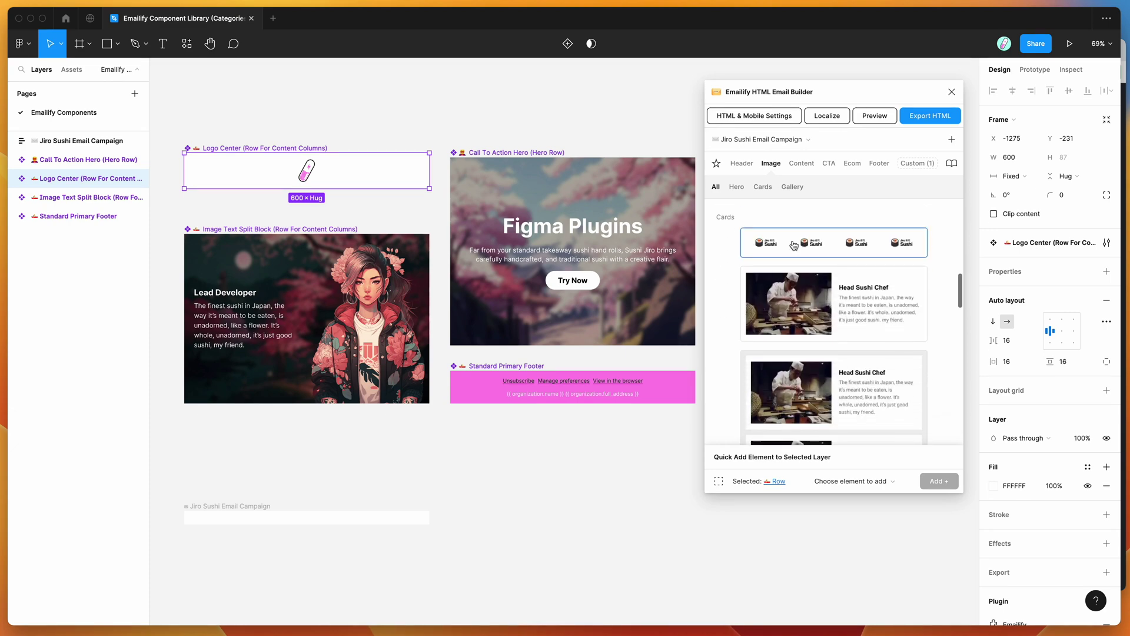
click(815, 303)
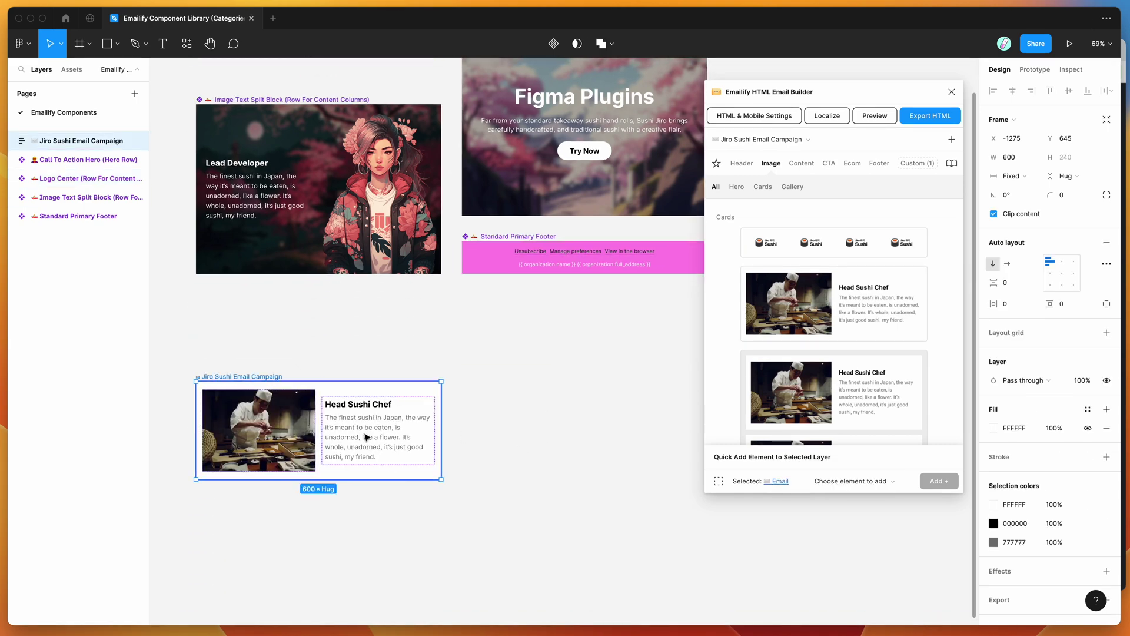
Move the Image Text Split component out of the email frame to about X 9, Y -220, beside the Call To Action Hero component
scroll(265, 295, up, 1)
click(13, 141)
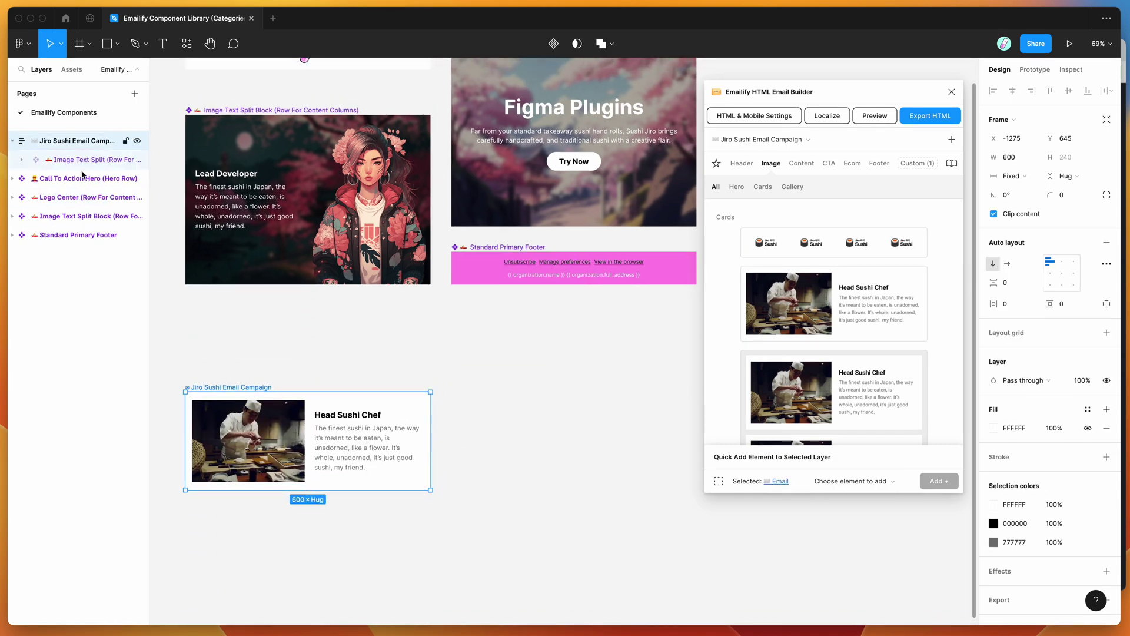
click(79, 159)
drag(285, 426, 564, 351)
scroll(565, 351, right, 3)
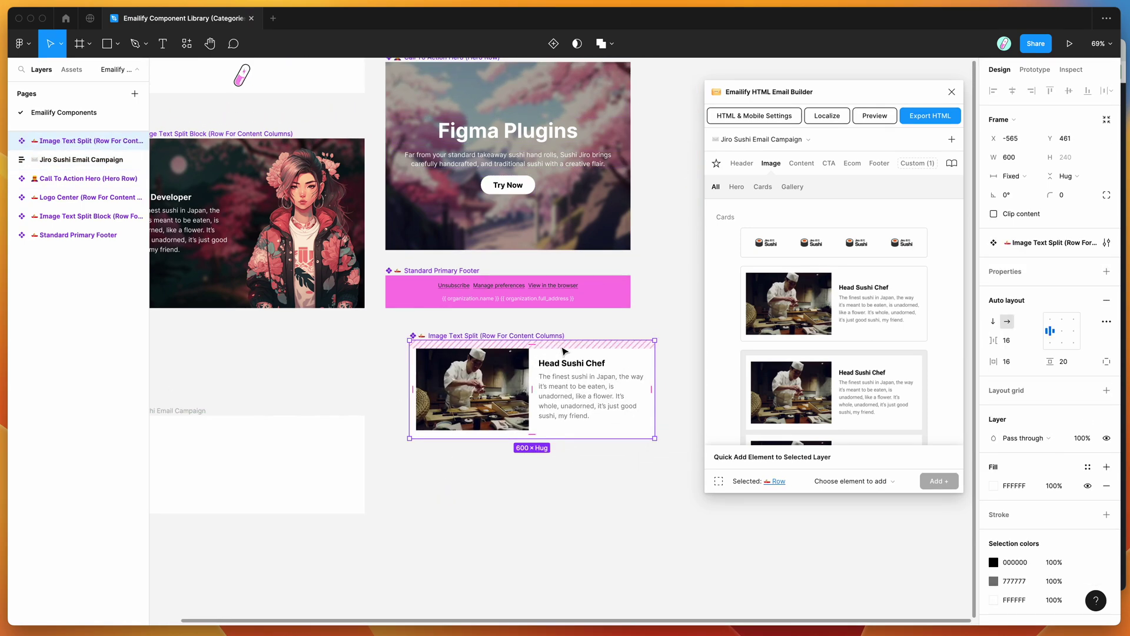
scroll(565, 351, down, 5)
drag(467, 351, 636, 206)
scroll(595, 150, right, 2)
scroll(595, 150, down, 1)
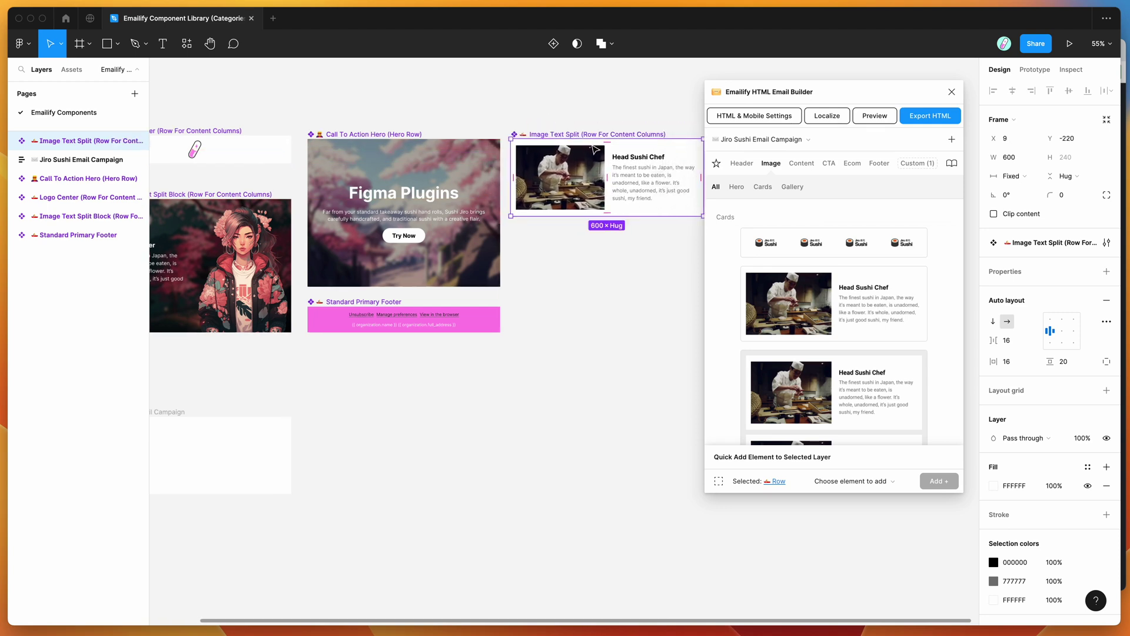
Load all Emailify components from this Figma file into the plugin's component library
drag(834, 94, 834, 101)
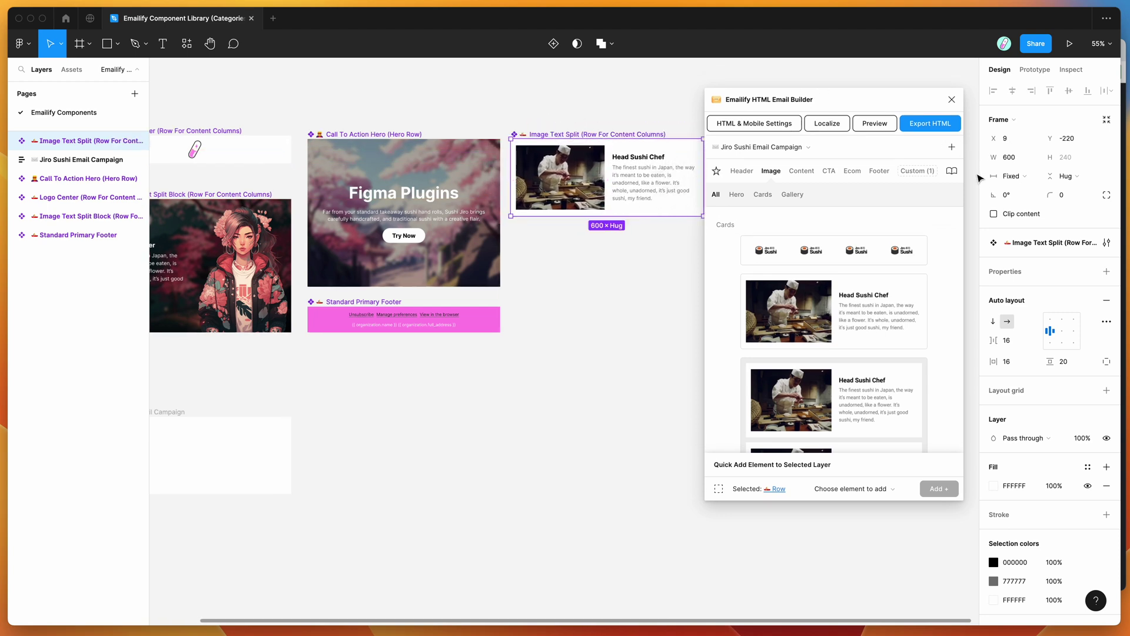
click(950, 174)
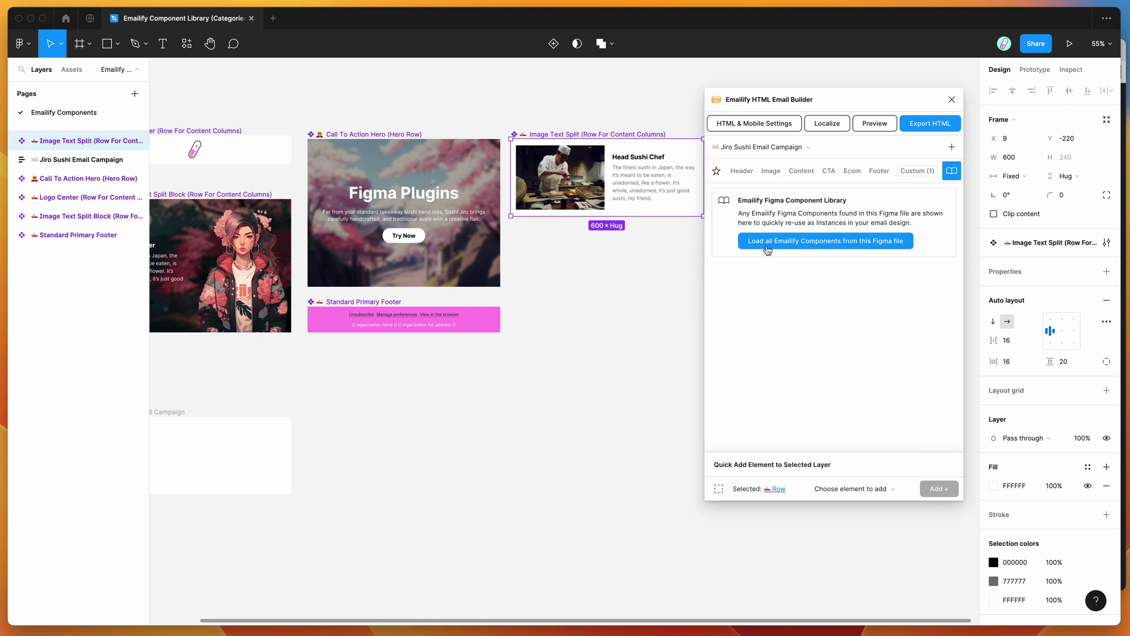
click(808, 245)
scroll(836, 285, down, 3)
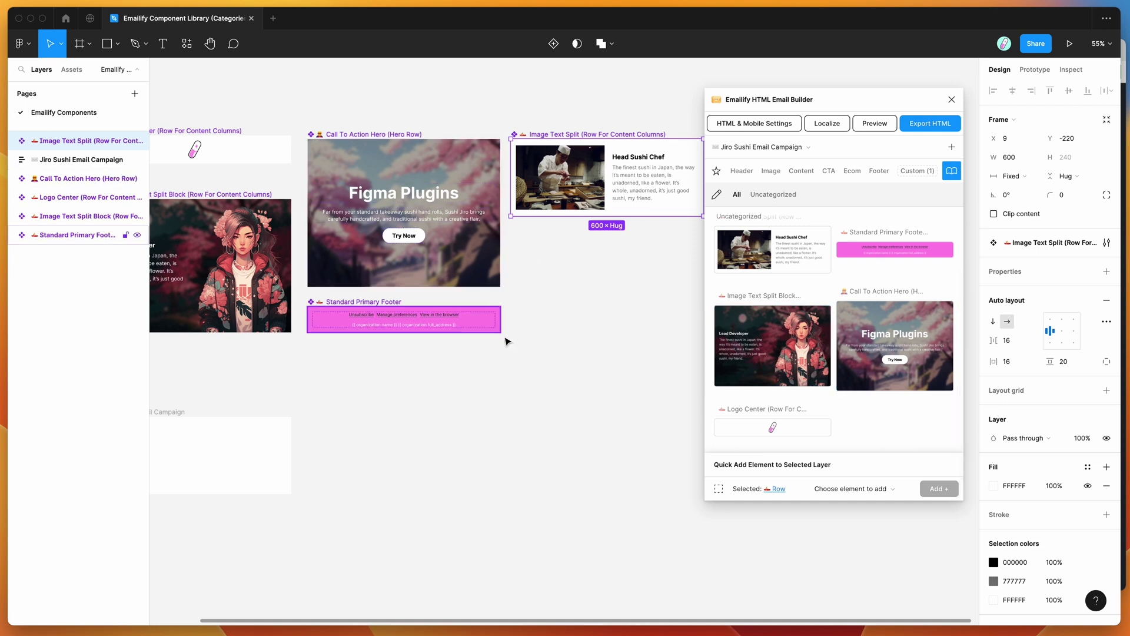
Review the loaded library components and select the empty Jiro Sushi Email Campaign frame
scroll(446, 336, left, 5)
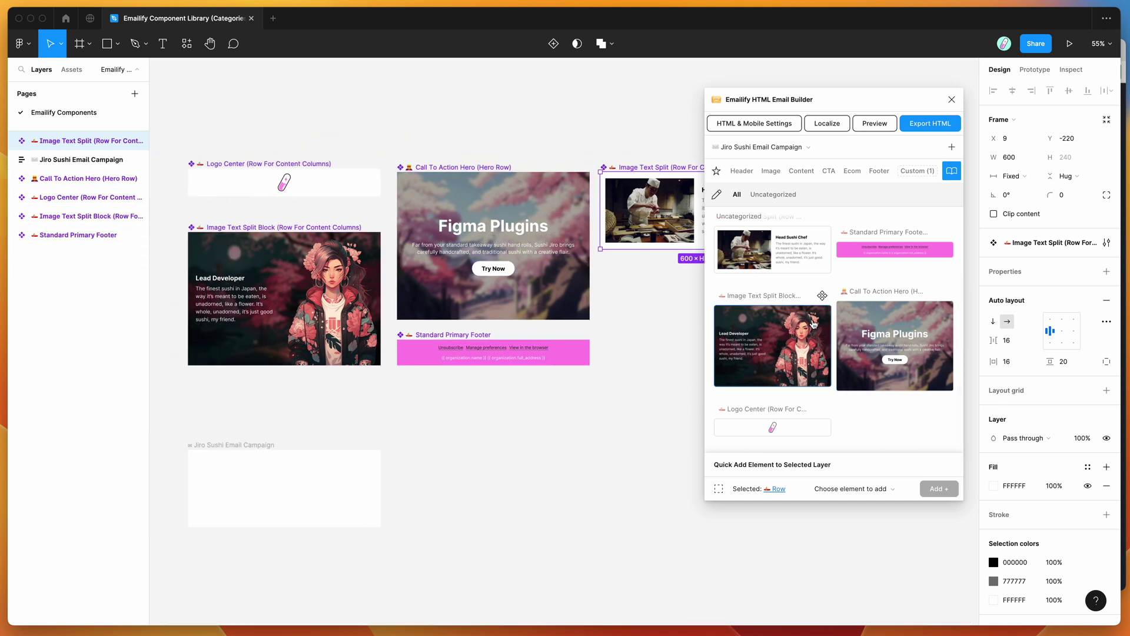
scroll(822, 313, up, 3)
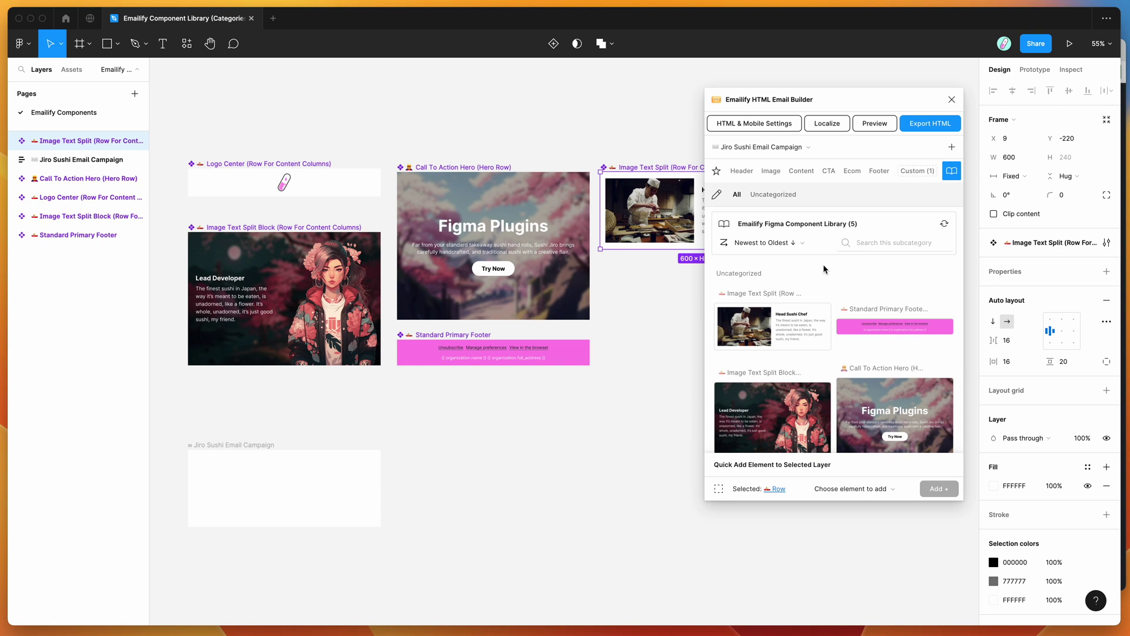
scroll(545, 181, down, 5)
scroll(545, 181, left, 2)
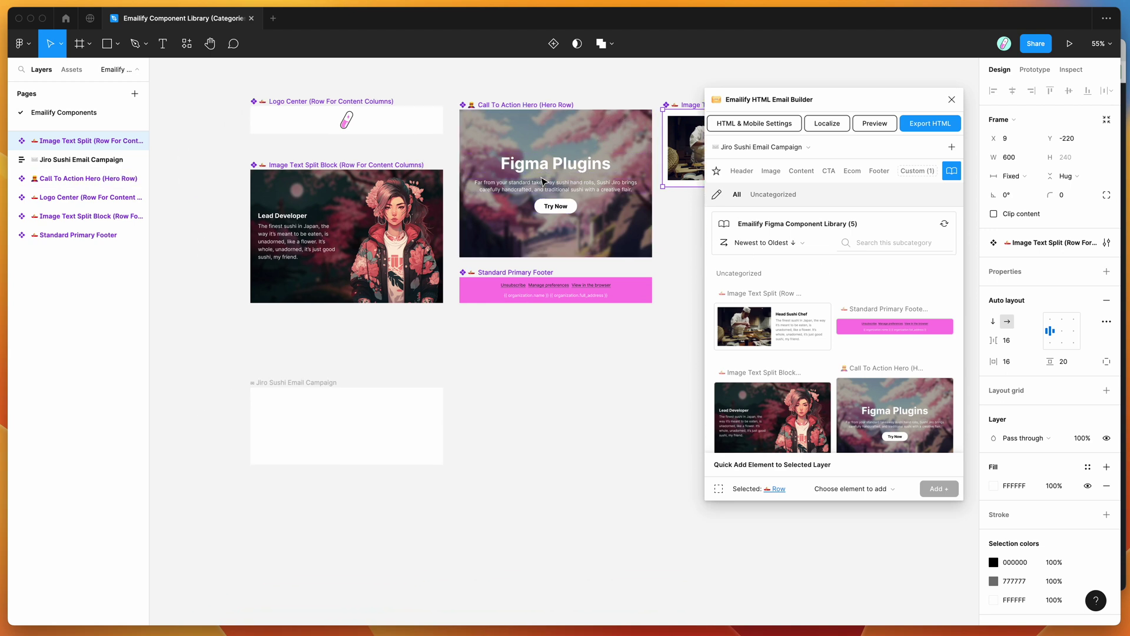
scroll(545, 181, left, 1)
scroll(545, 182, down, 1)
click(297, 376)
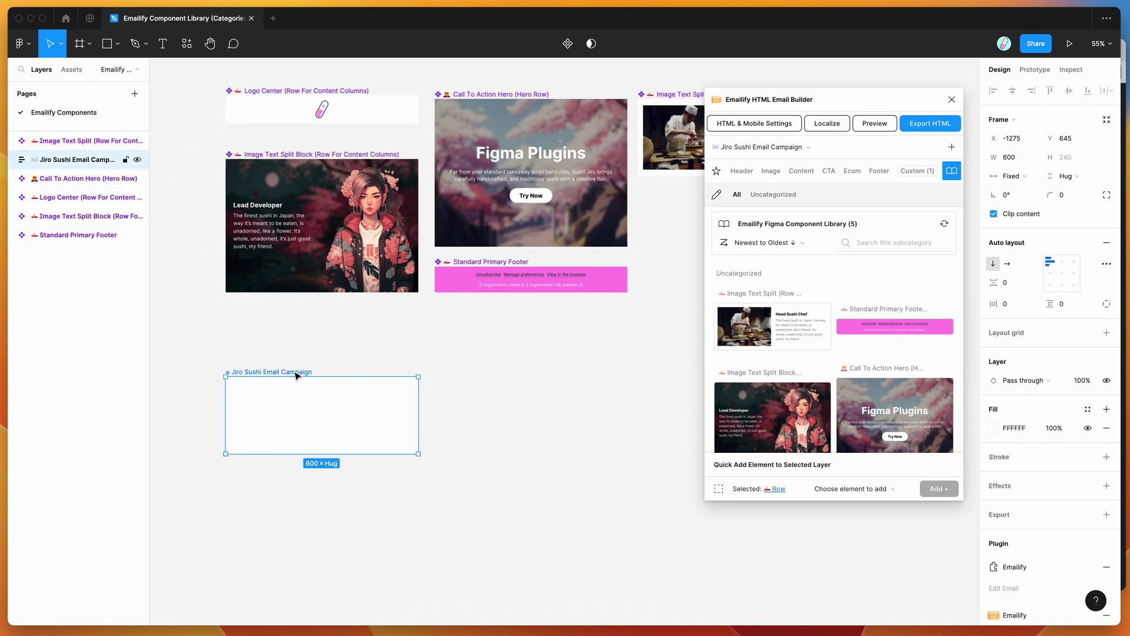
scroll(535, 320, right, 2)
scroll(535, 320, up, 1)
scroll(542, 336, down, 3)
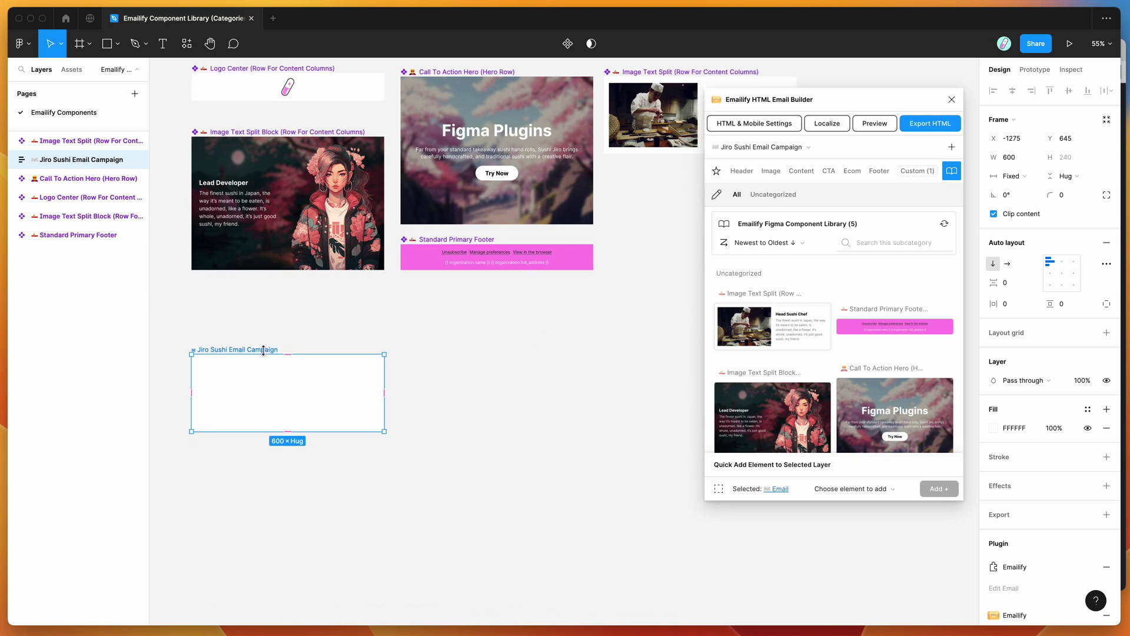
Add the Image Text Split and Image Text Split Block library components to the Jiro Sushi Email Campaign frame, then deselect it
scroll(776, 315, down, 2)
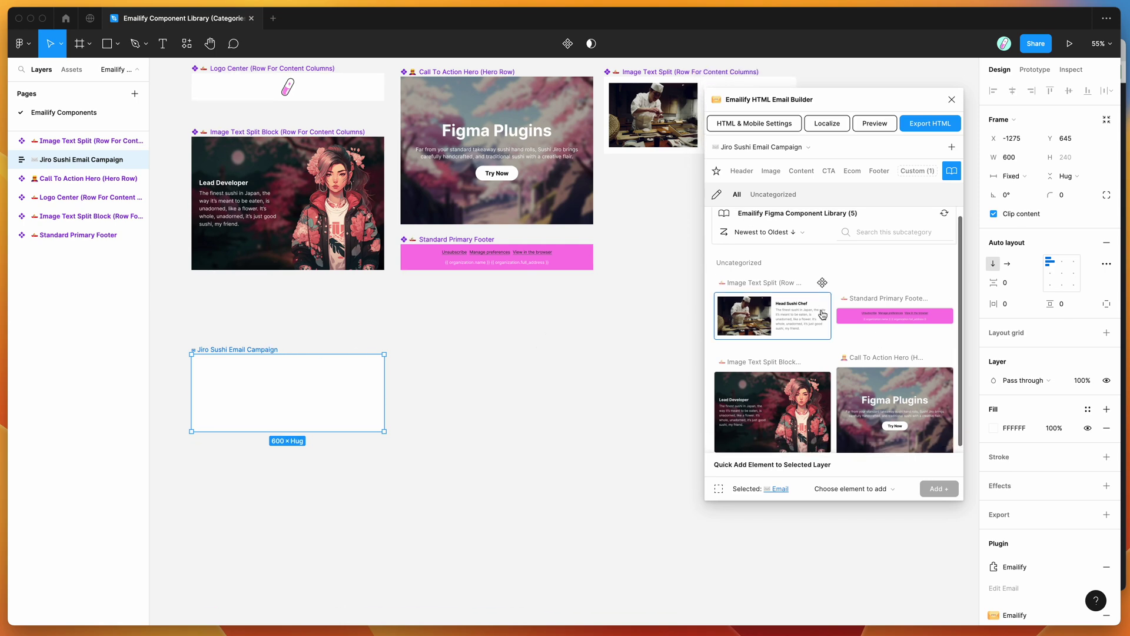
click(777, 316)
click(789, 385)
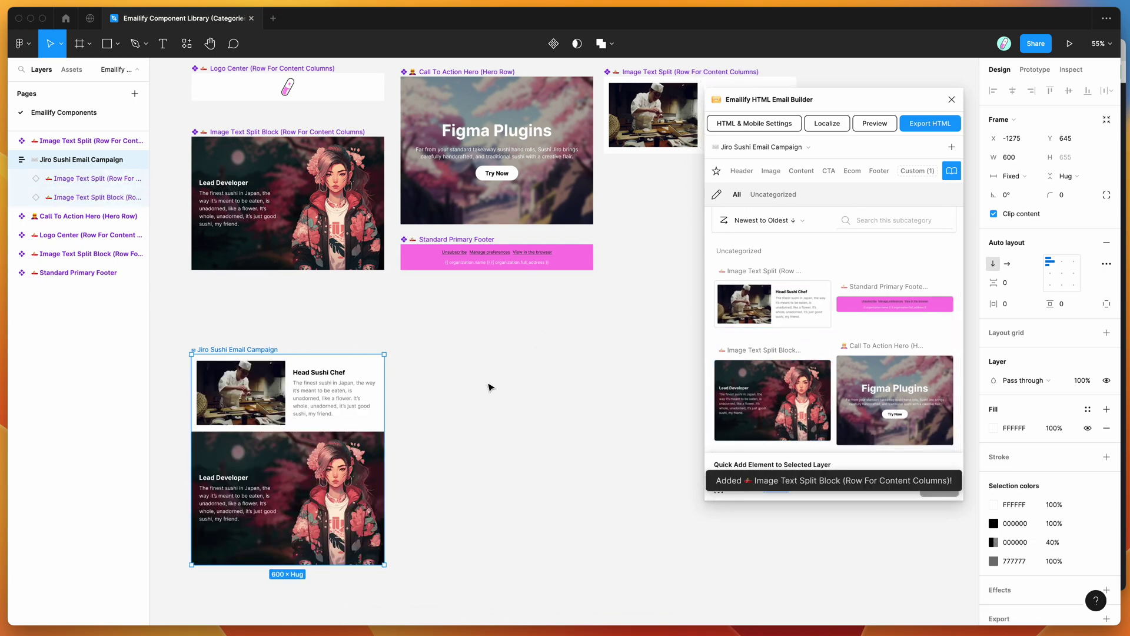
scroll(489, 387, up, 3)
scroll(490, 387, right, 1)
click(507, 385)
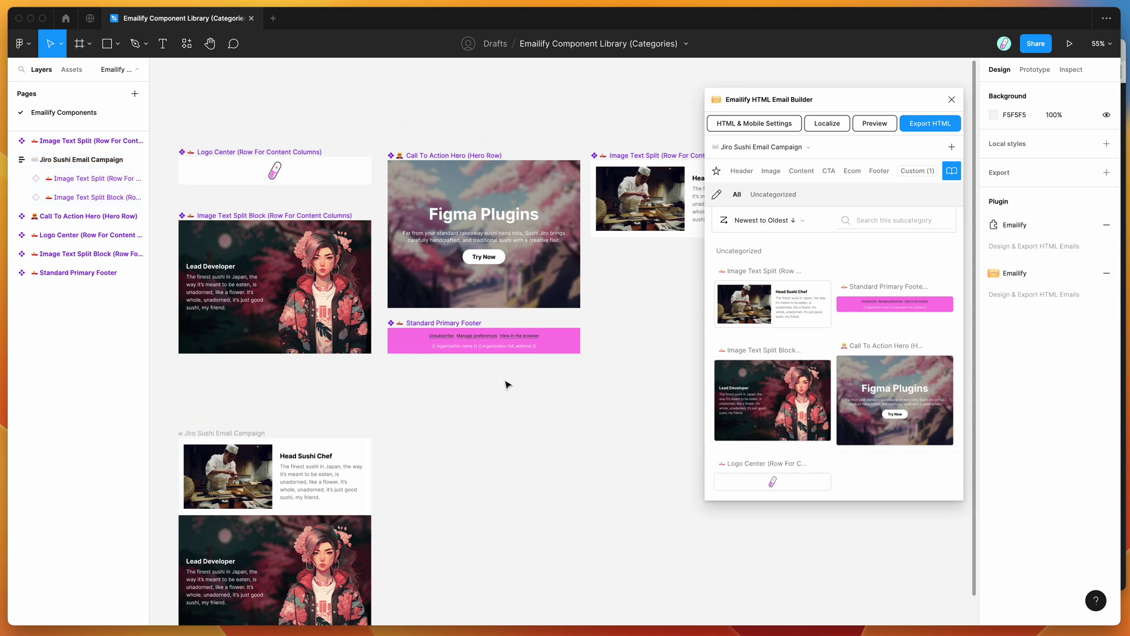
Create a new custom component library category named Footers
scroll(767, 249, up, 2)
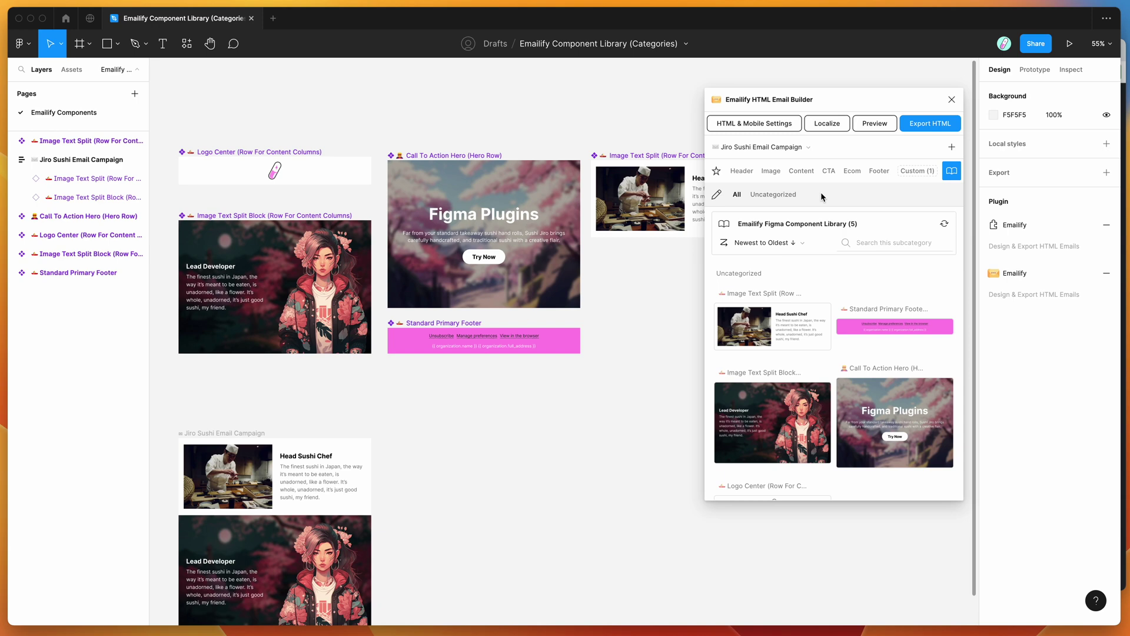
click(718, 199)
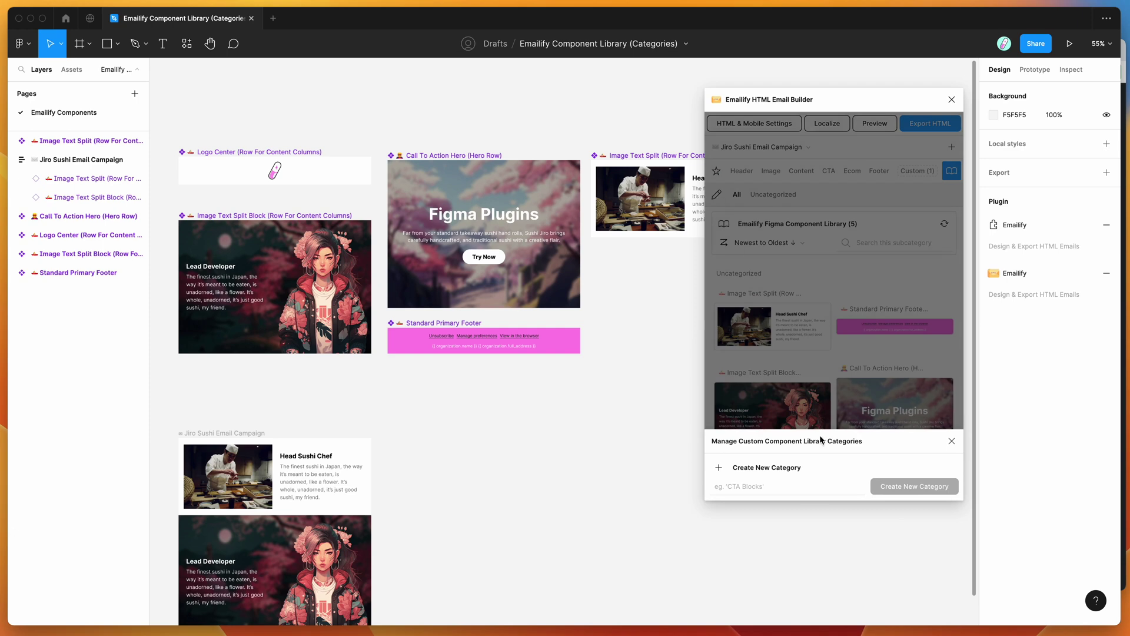
click(771, 486)
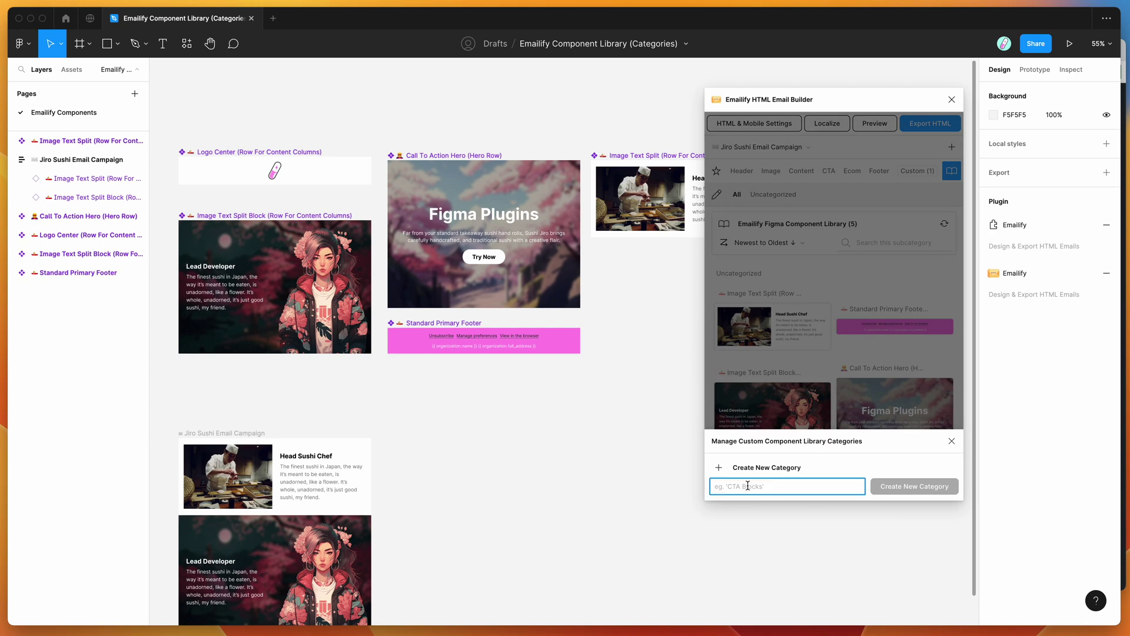
text(Footers)
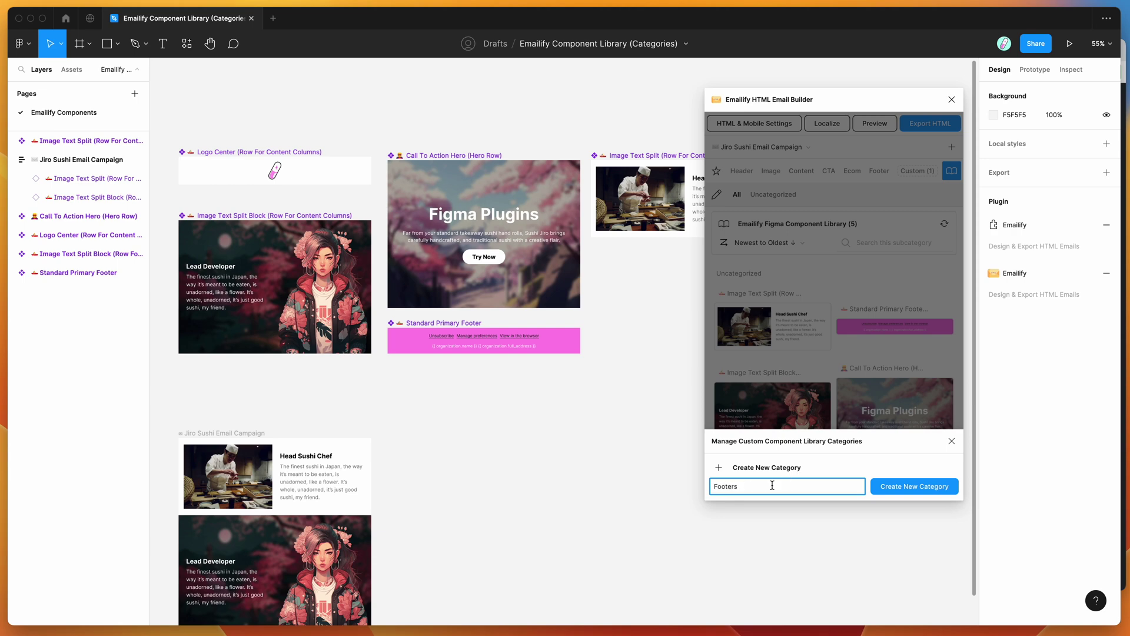
click(893, 488)
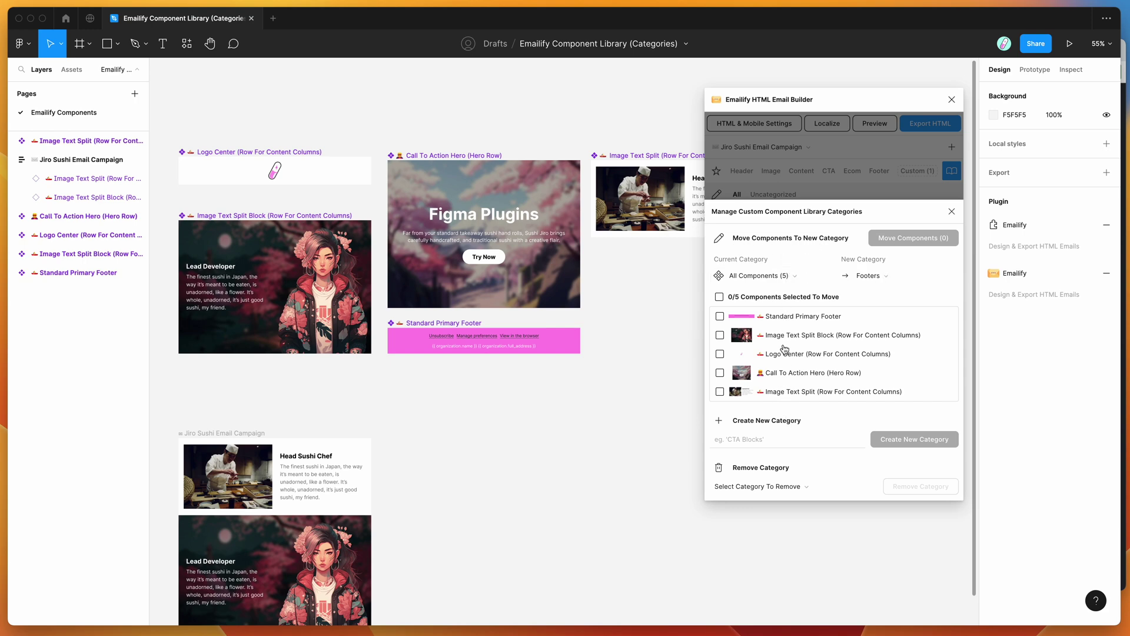
Create two more custom component library categories named Headers and Hero
click(872, 276)
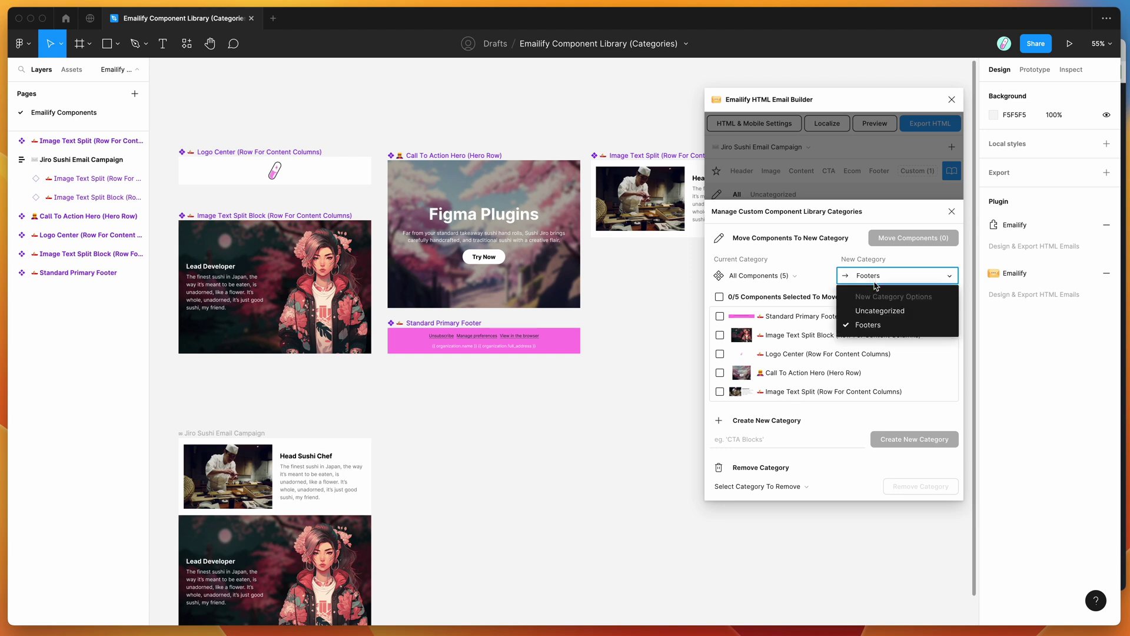
click(851, 275)
click(785, 436)
text(Headers)
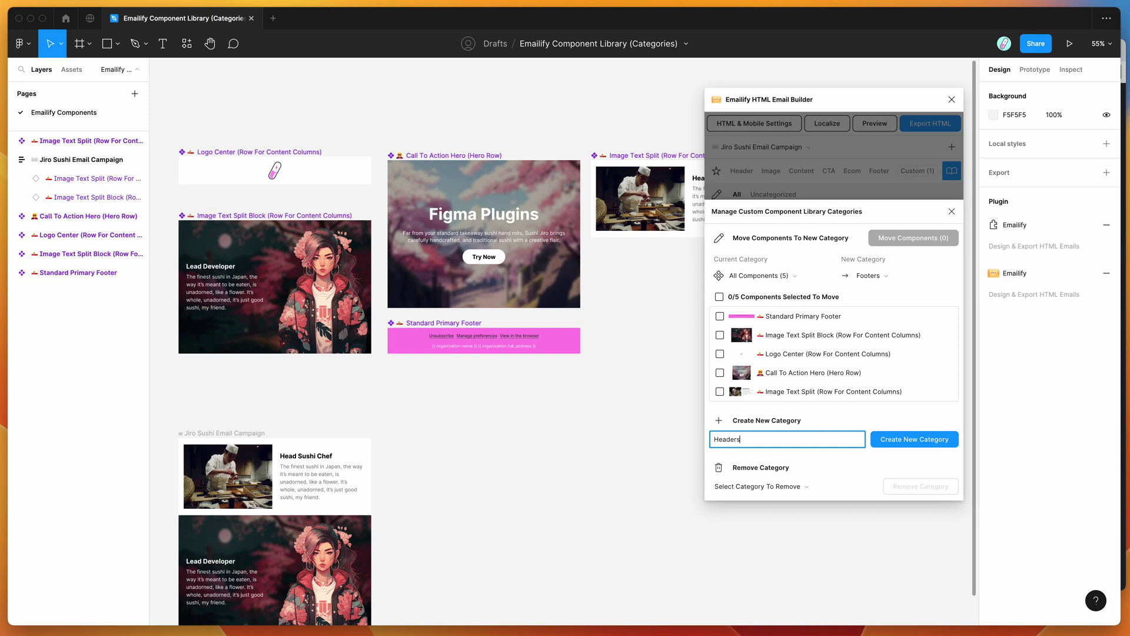
click(900, 440)
click(799, 442)
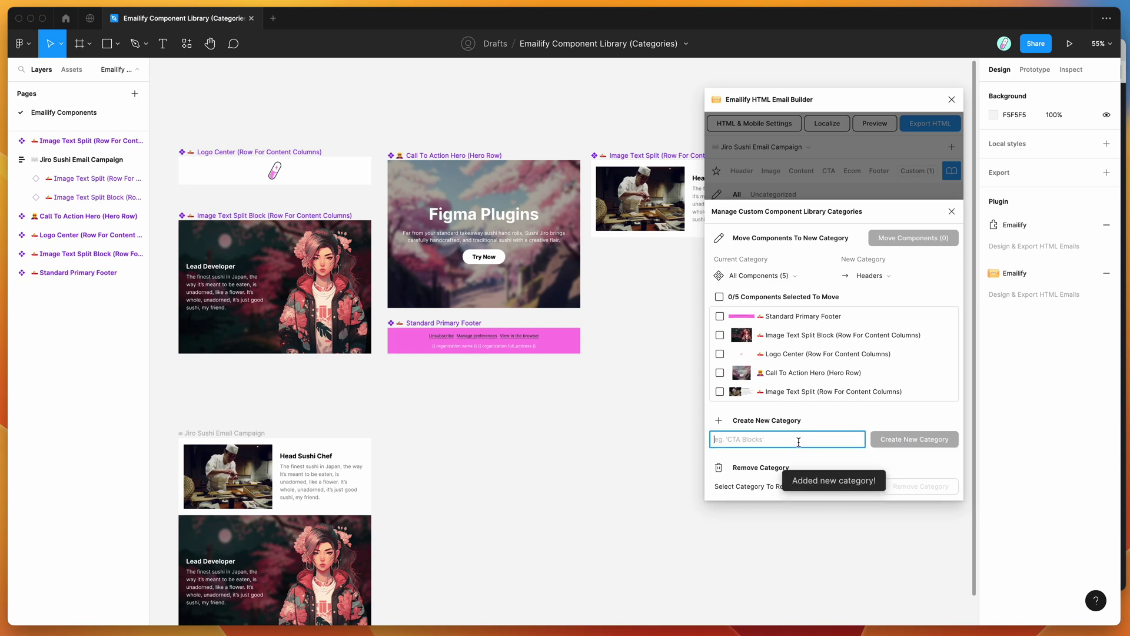
text(H)
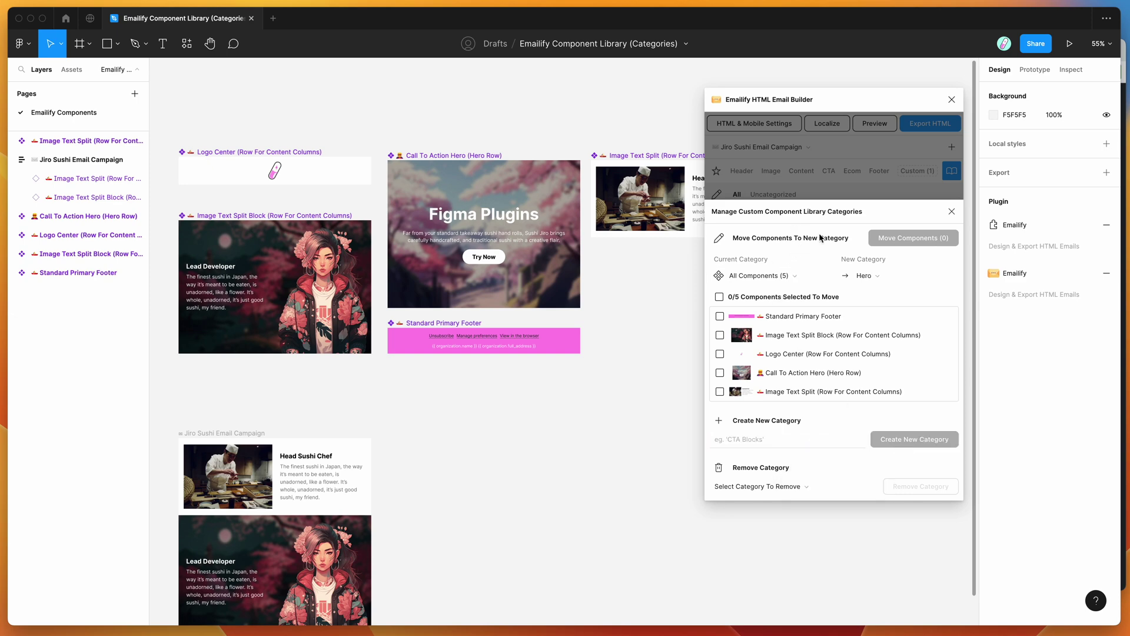
Move the Standard Primary Footer component to the Footers category
click(877, 276)
click(846, 248)
click(780, 319)
click(883, 276)
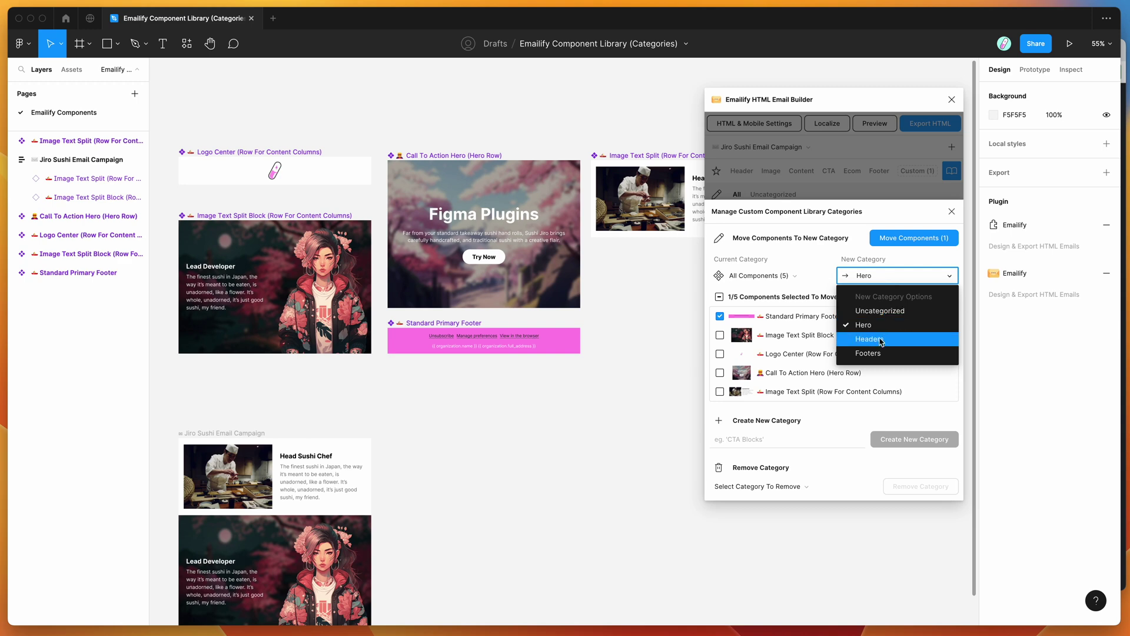
click(881, 352)
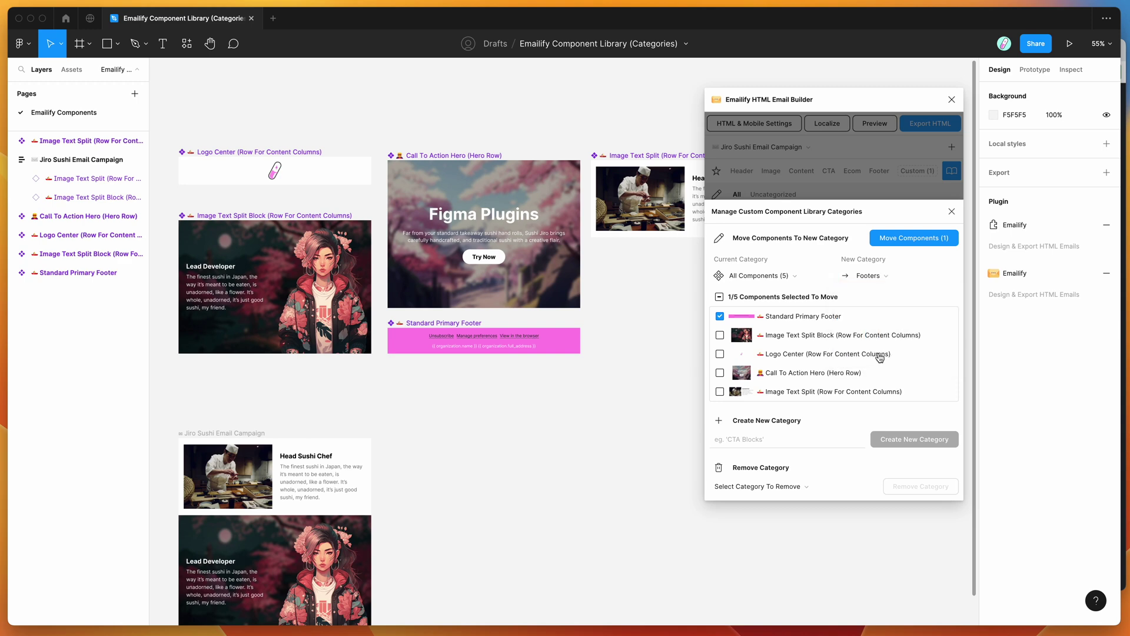
click(890, 237)
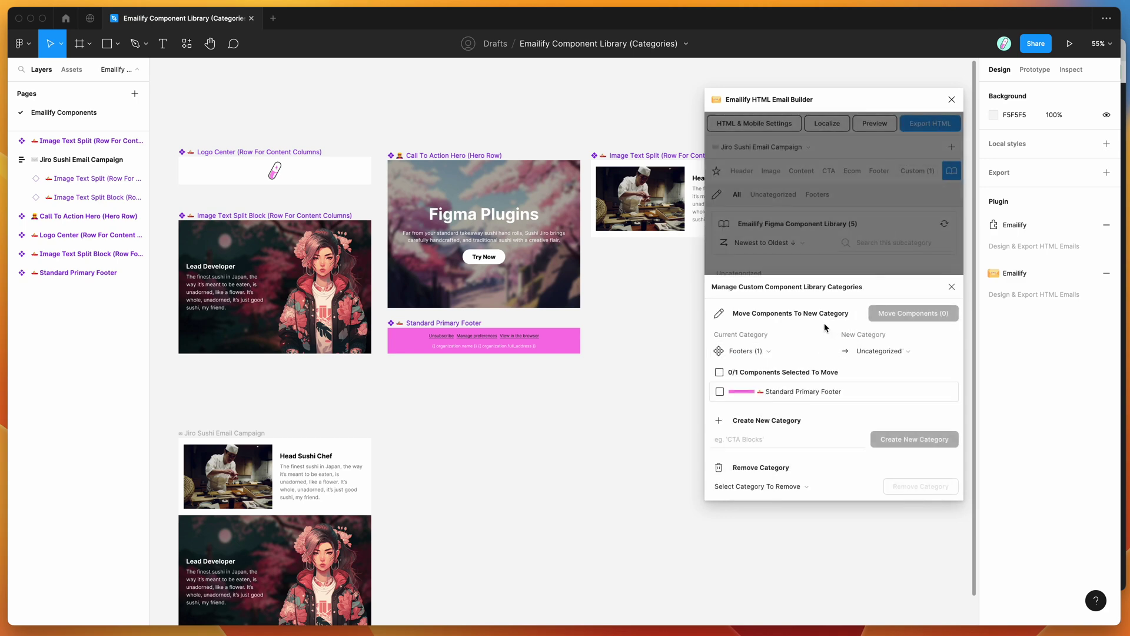
Filter the components to Uncategorized and move Image Text Split Block and Call To Action Hero to the Hero category
click(770, 356)
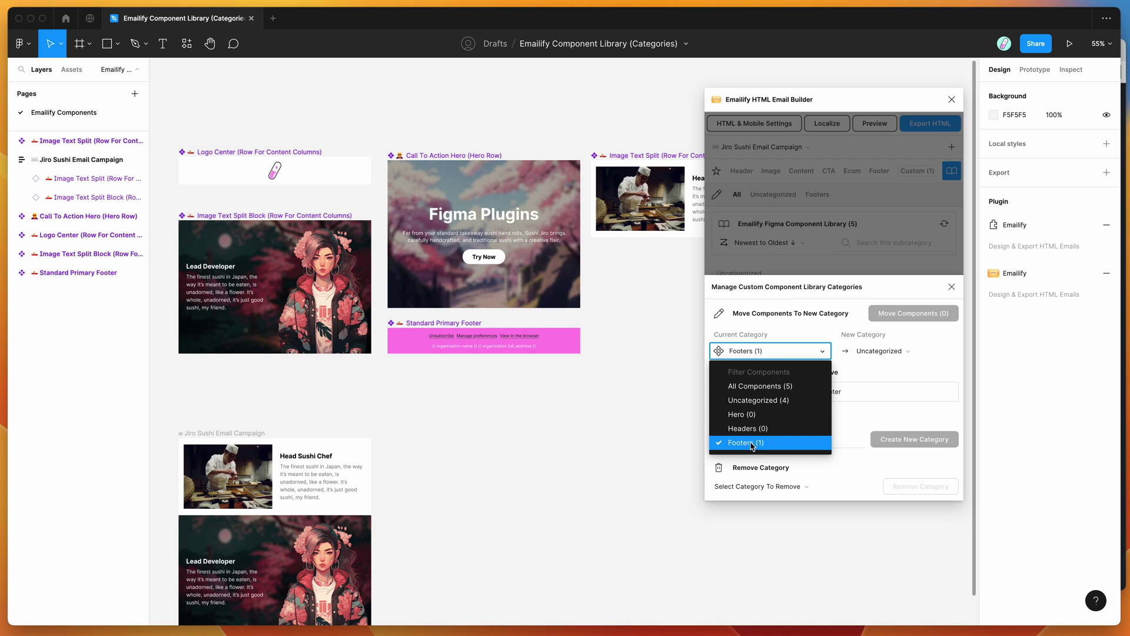
click(748, 386)
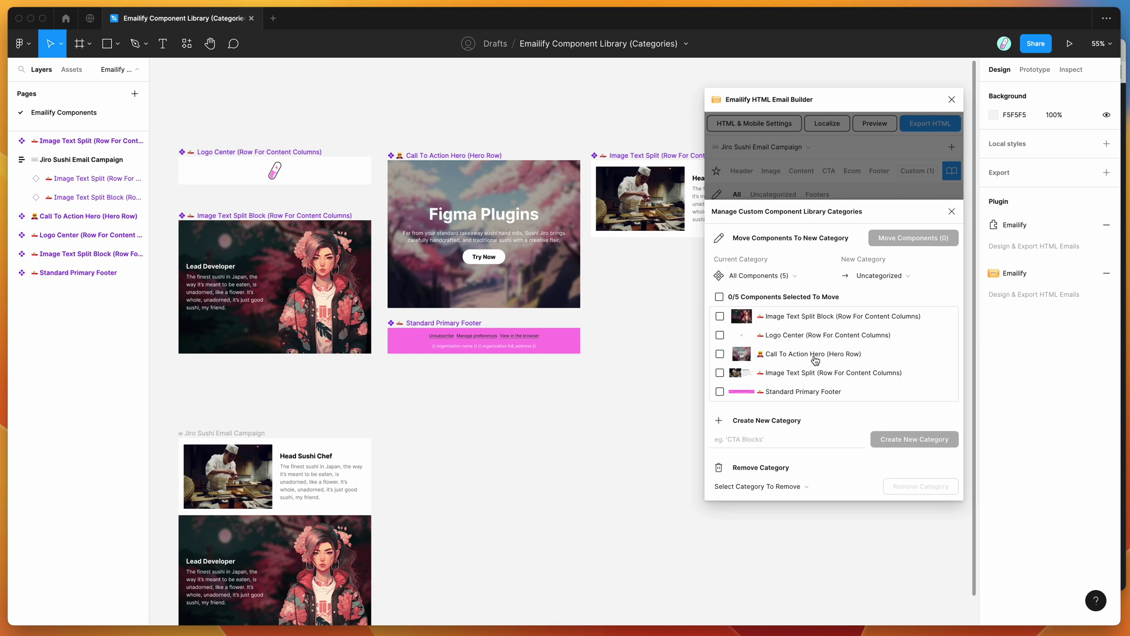
click(772, 290)
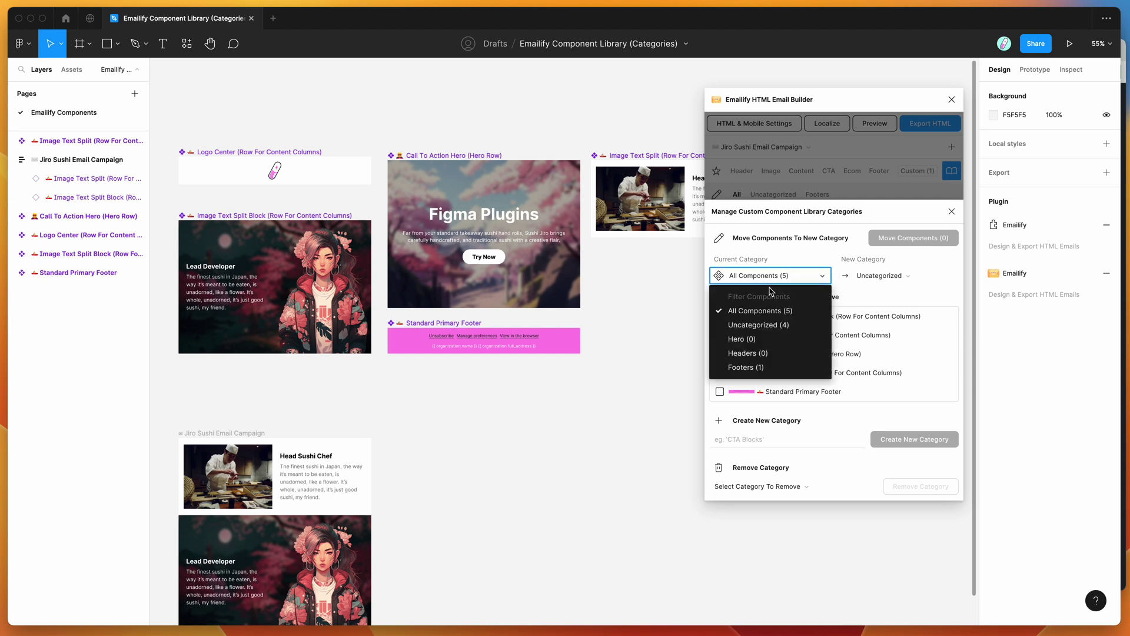
click(758, 328)
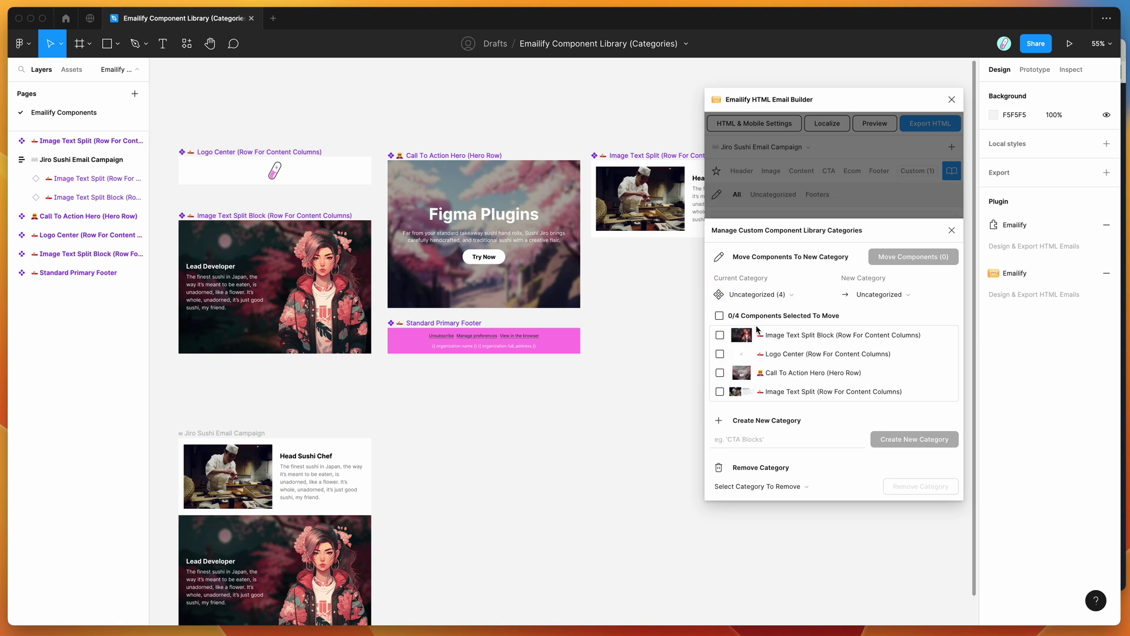
click(787, 376)
click(780, 337)
click(880, 296)
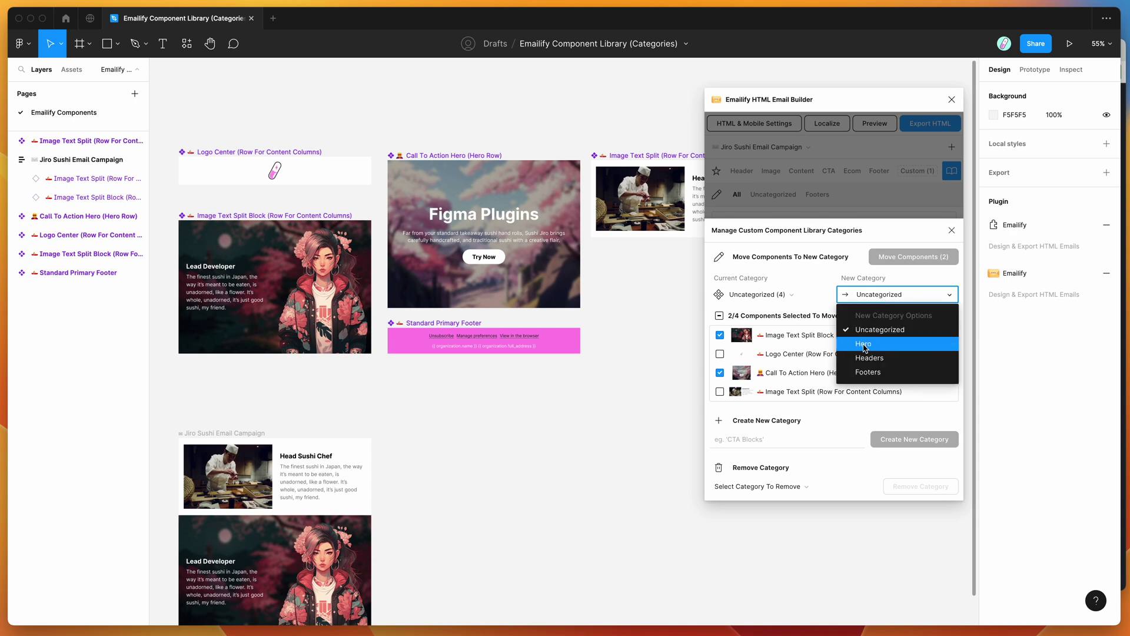
click(864, 344)
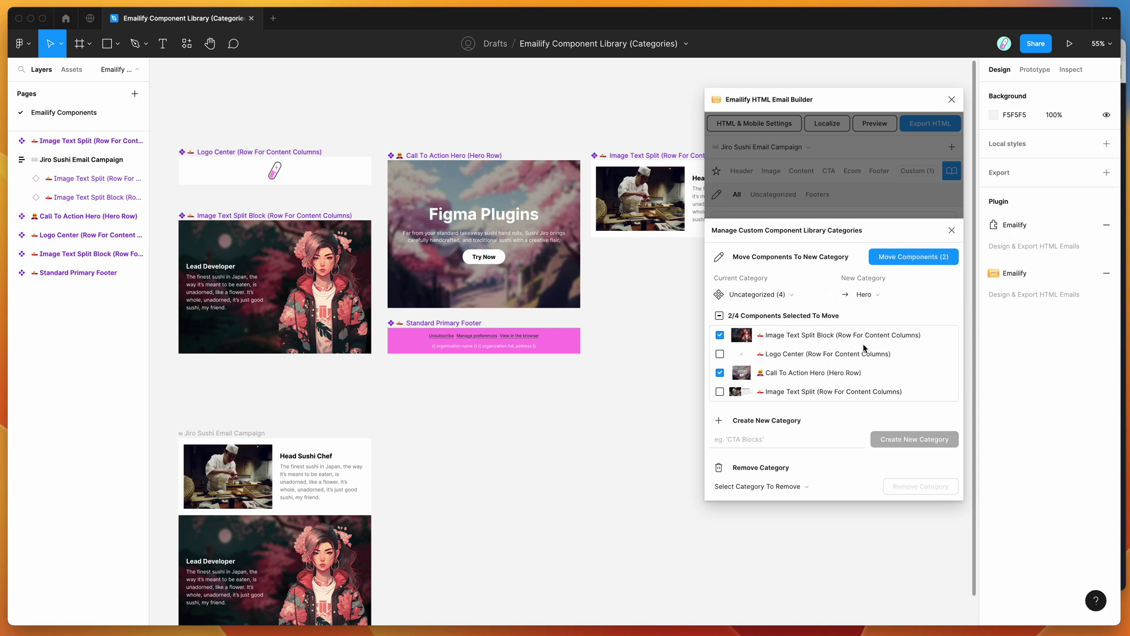
click(896, 258)
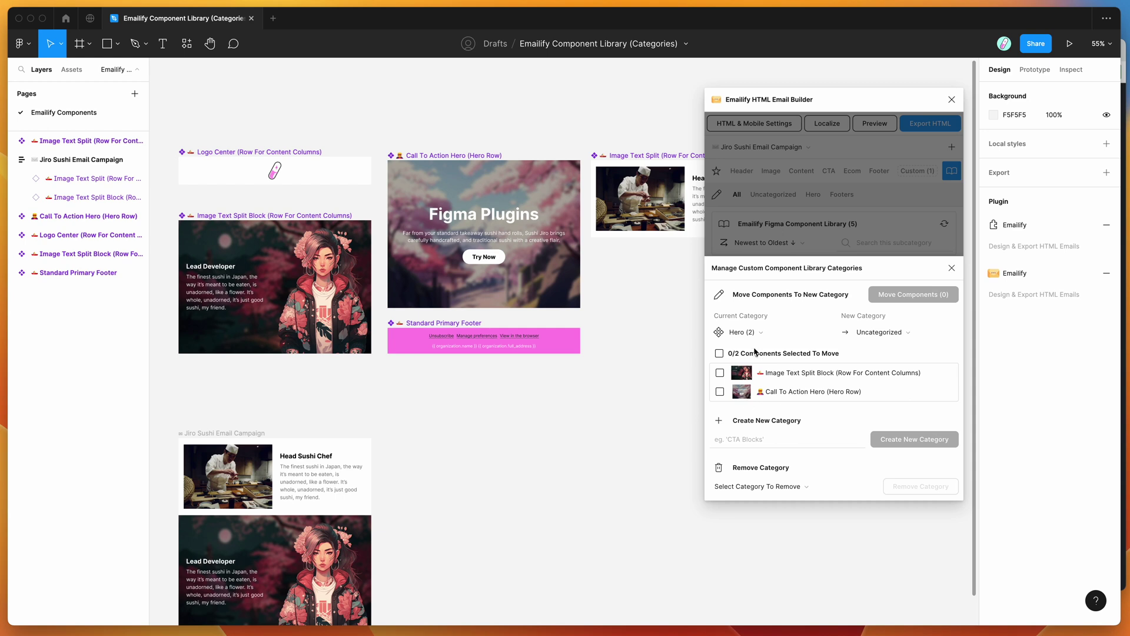
Move the uncategorized Logo Center component to the Headers category and close the category manager
click(767, 332)
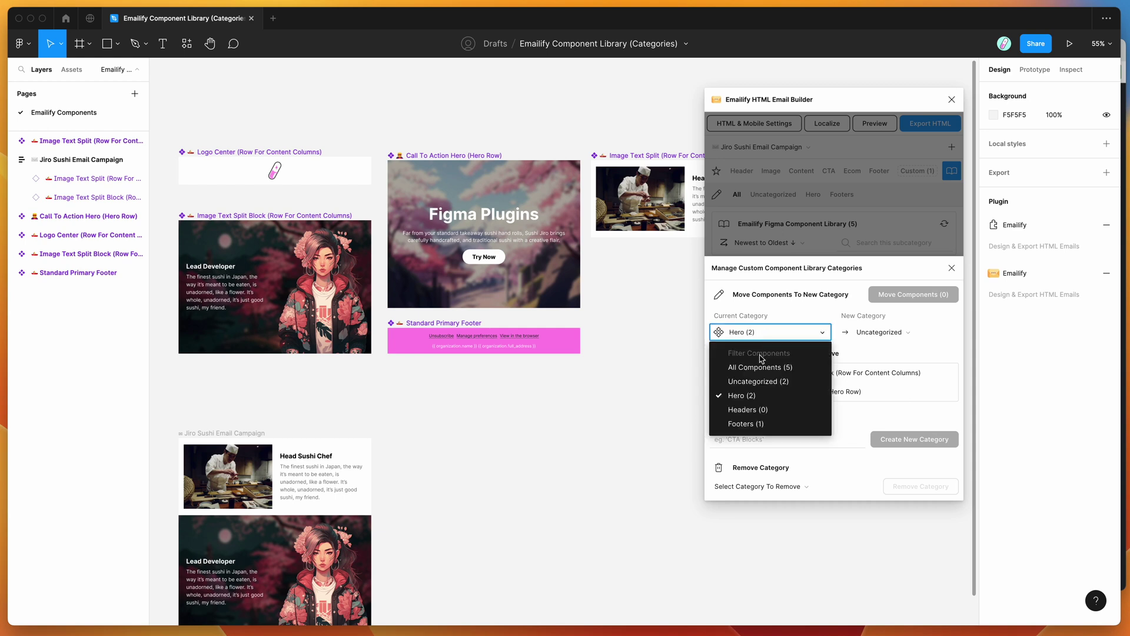
click(753, 383)
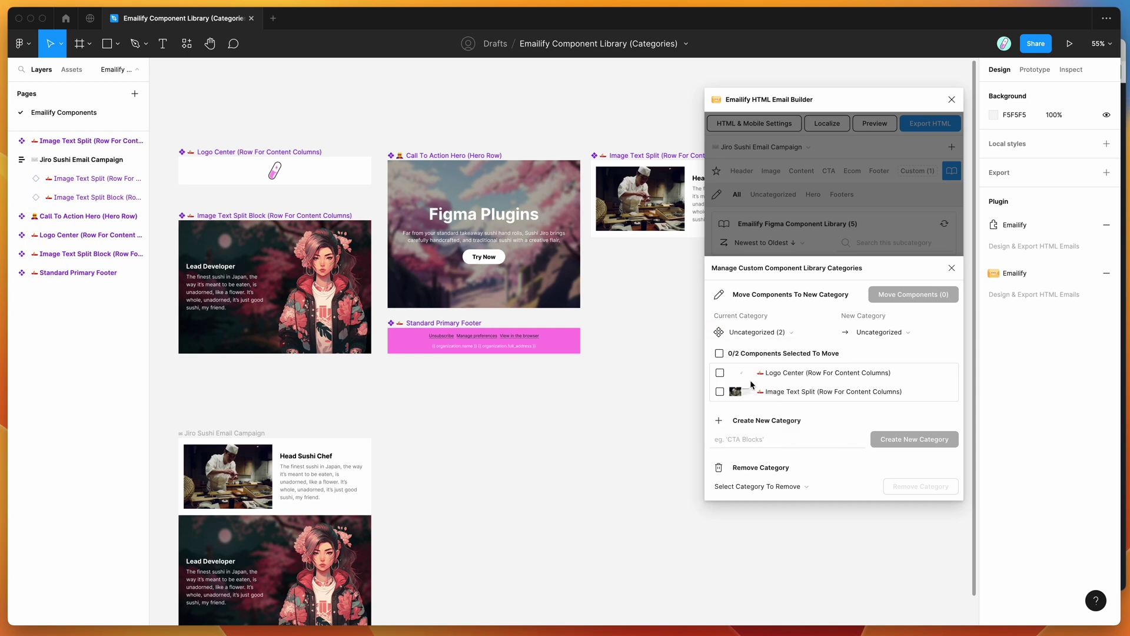
click(789, 374)
click(864, 332)
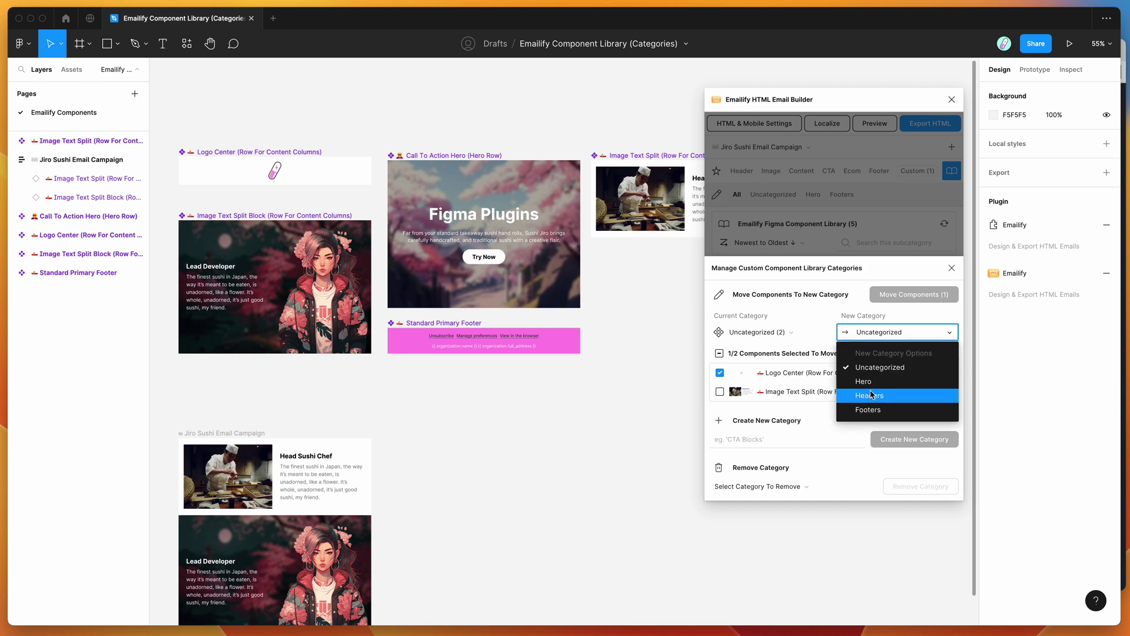
click(870, 396)
click(895, 293)
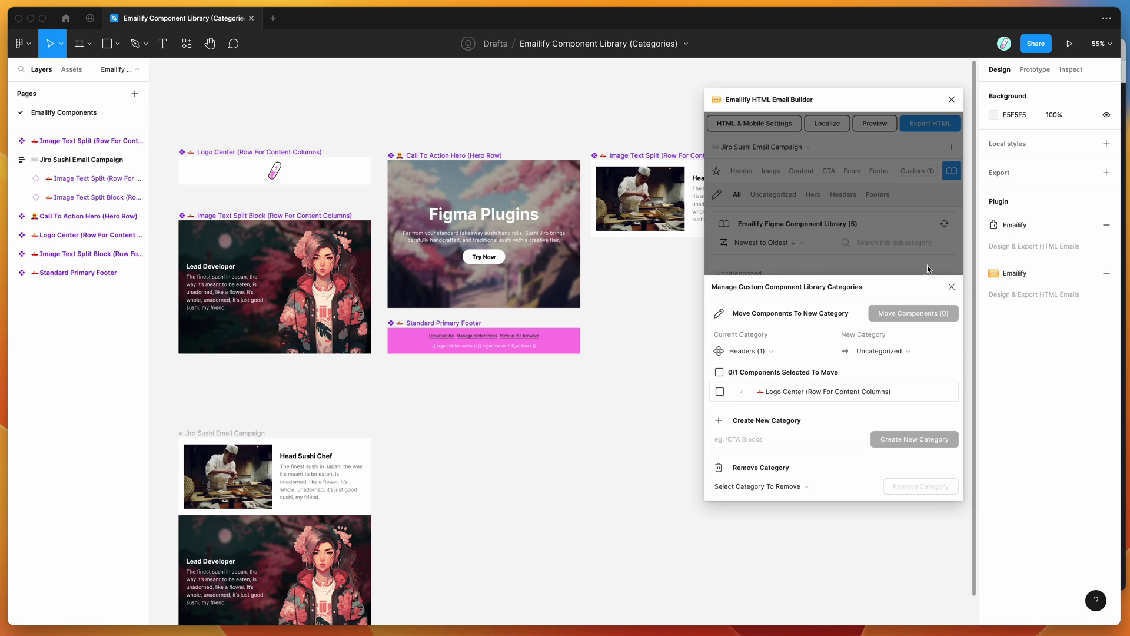
click(952, 288)
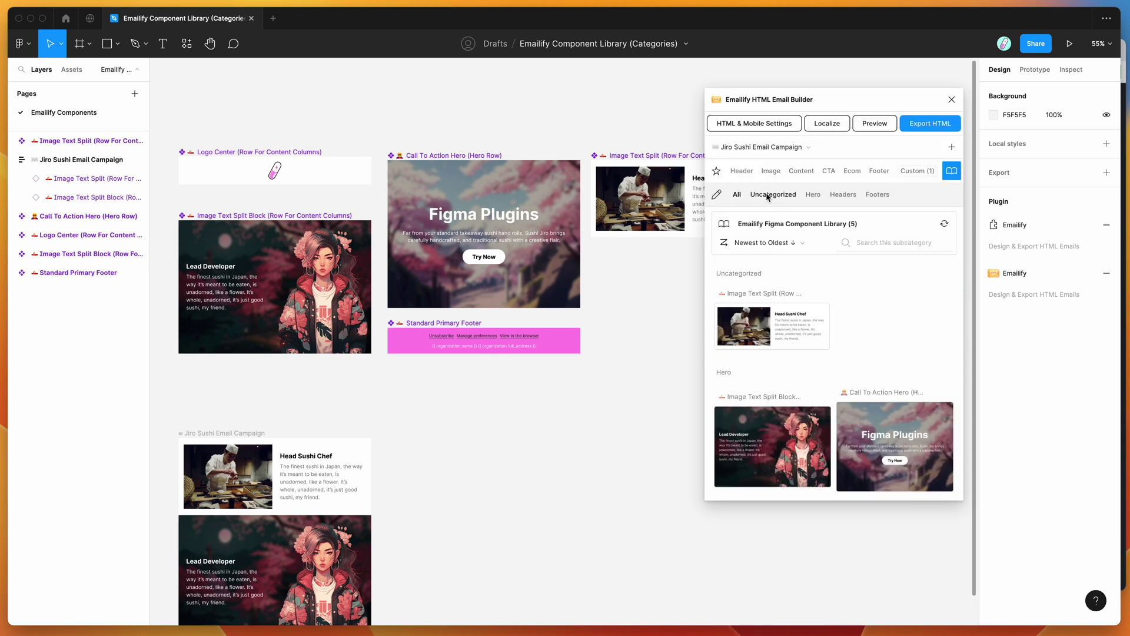
Review the library components grouped under the Hero, Headers, Footers, All and Uncategorized categories
click(813, 195)
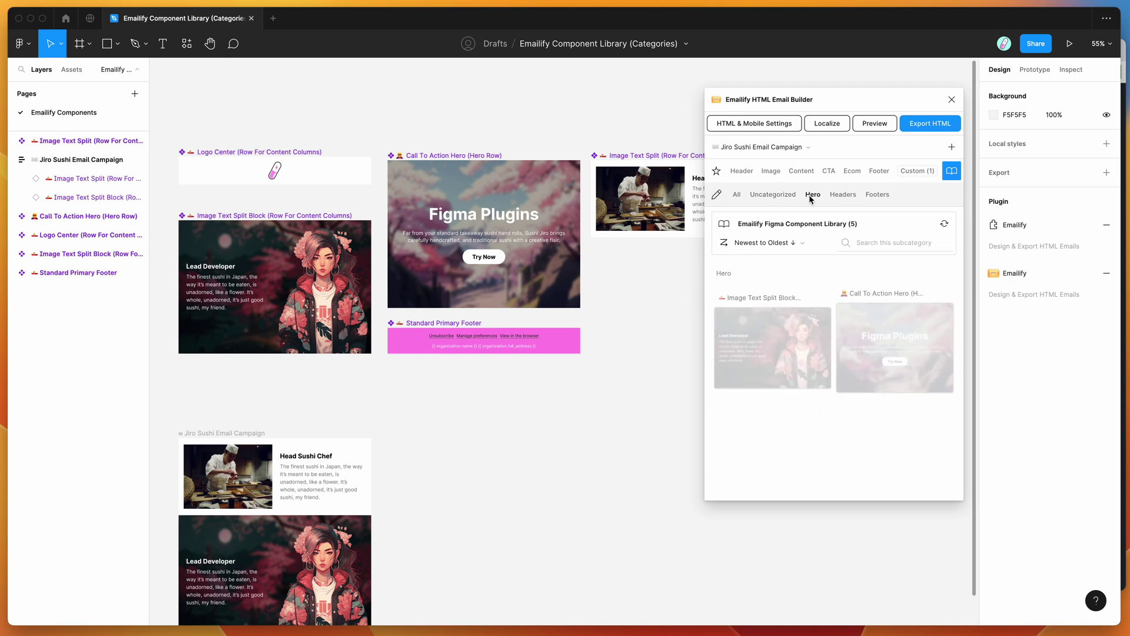
click(843, 197)
click(880, 195)
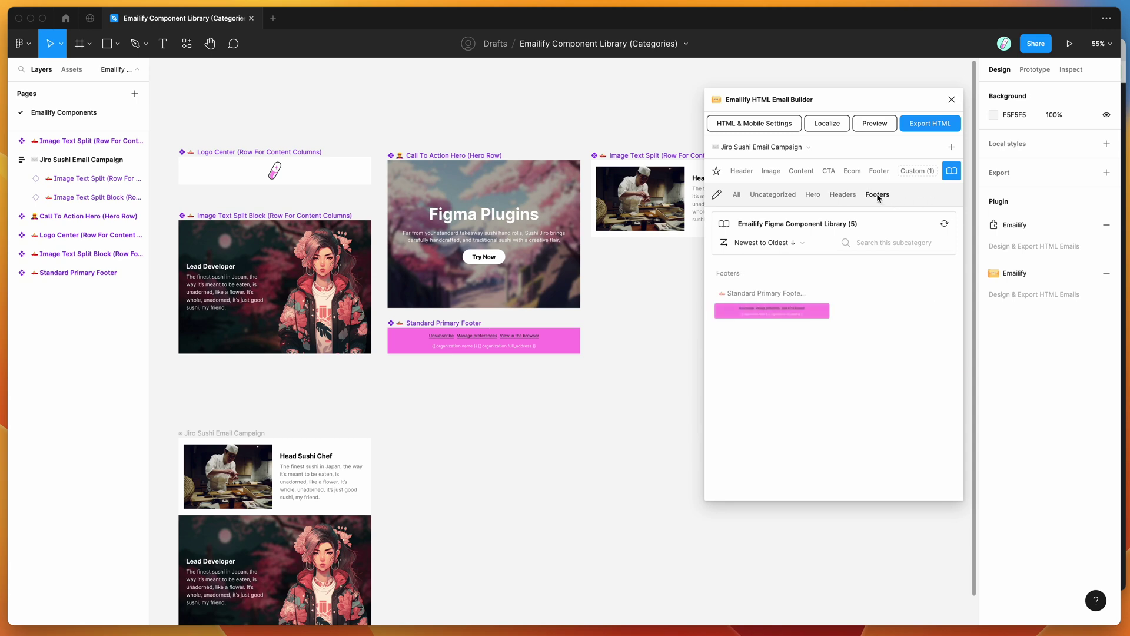
click(843, 195)
click(813, 195)
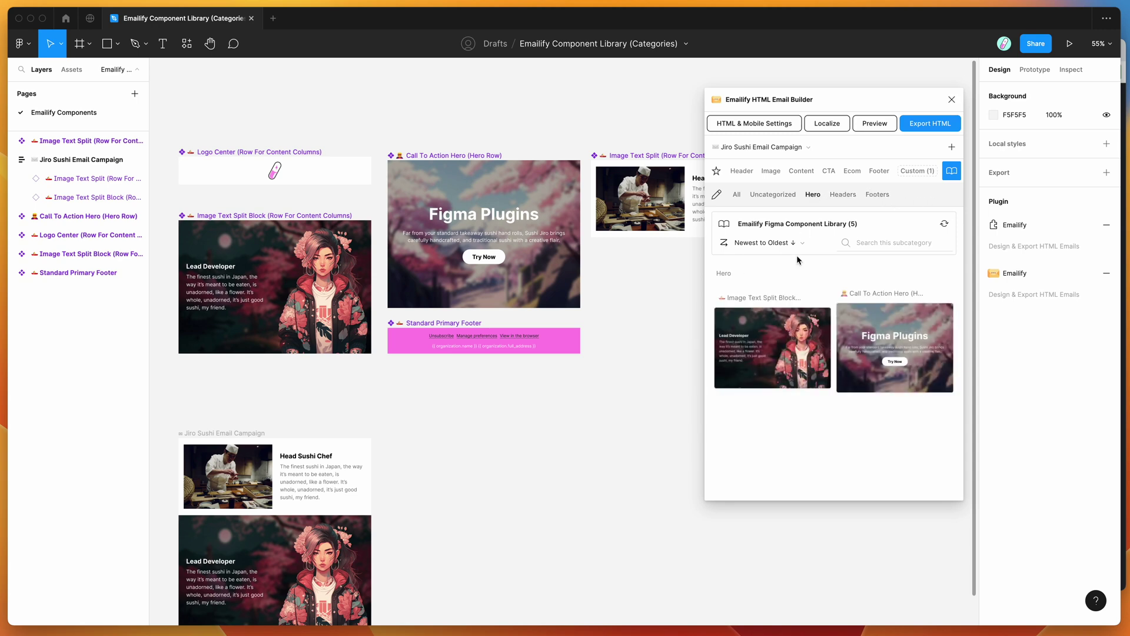
click(737, 196)
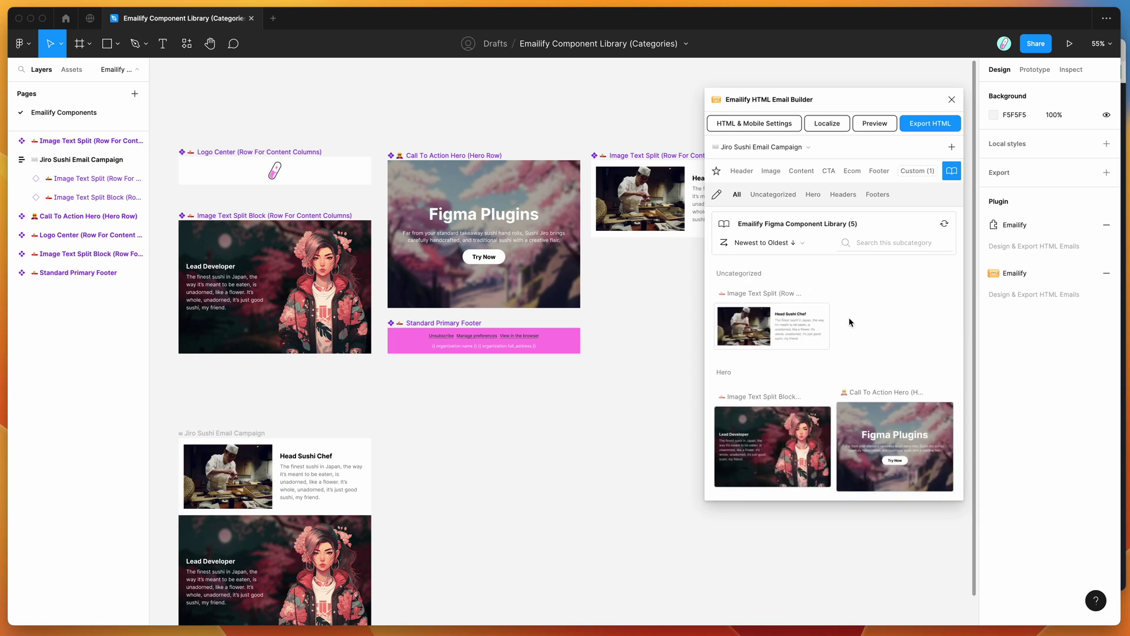
click(813, 194)
click(843, 194)
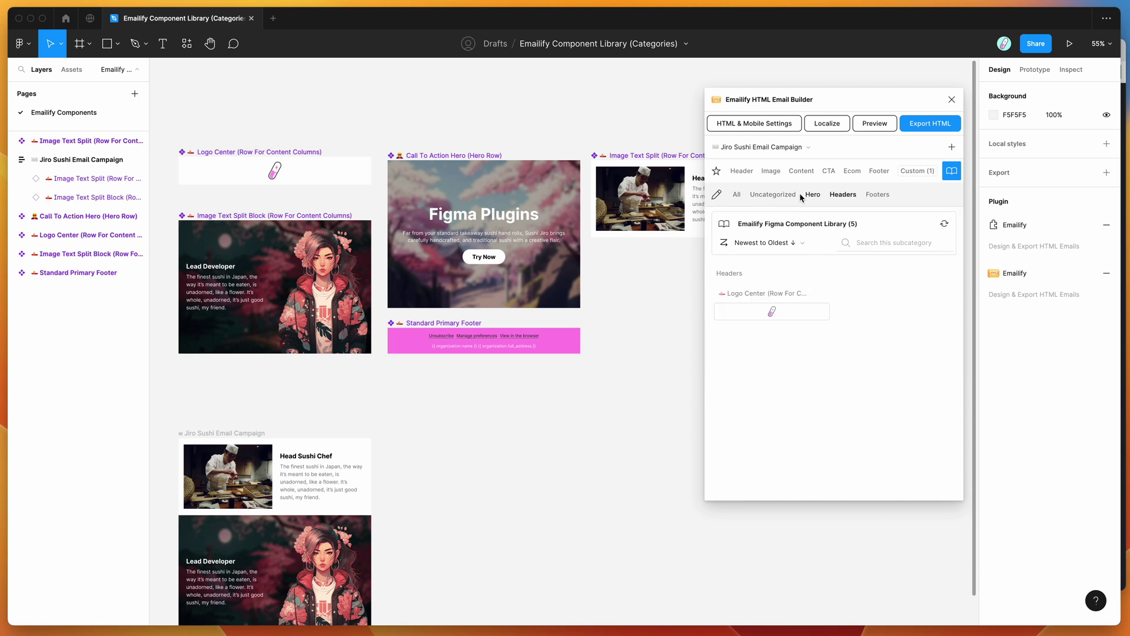
click(766, 196)
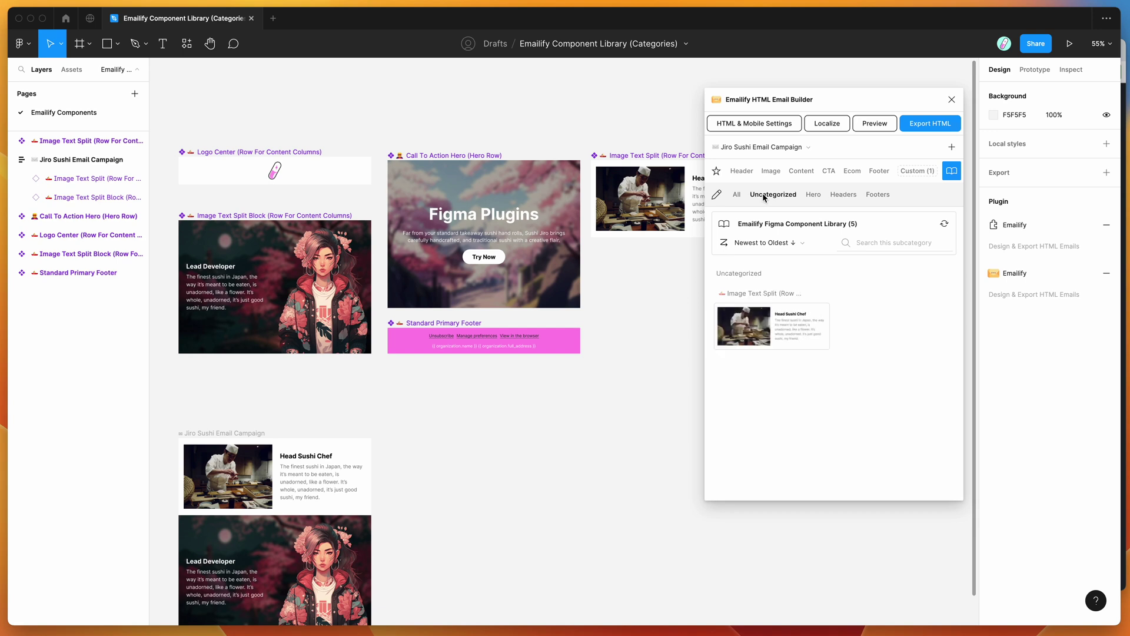
Create a new custom component library category named Content
mouse_move(758, 307)
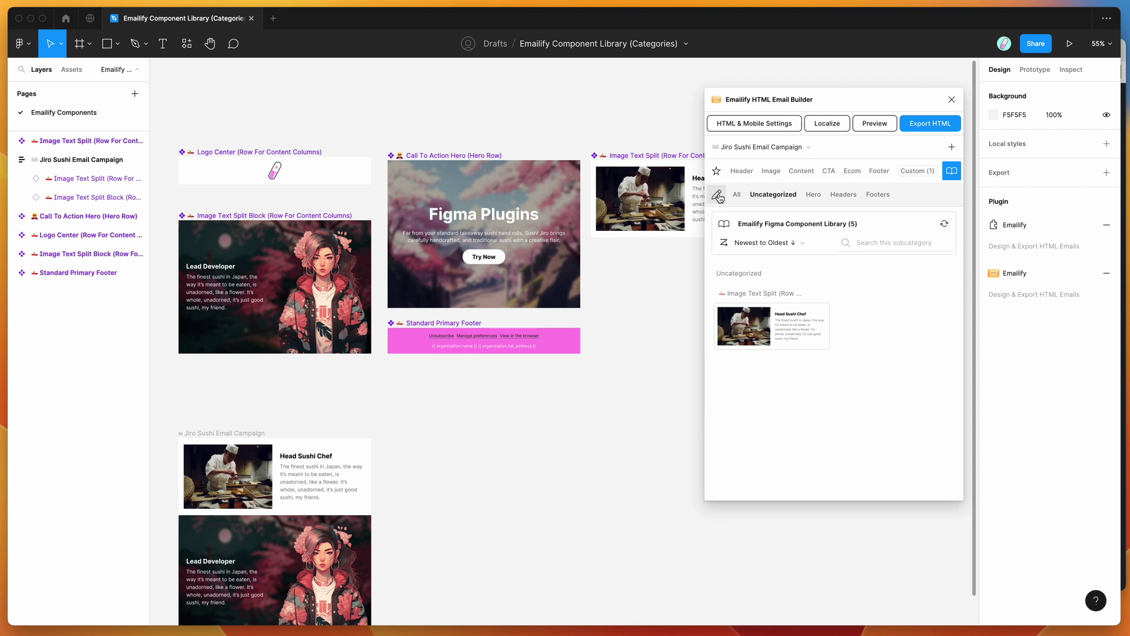
click(718, 200)
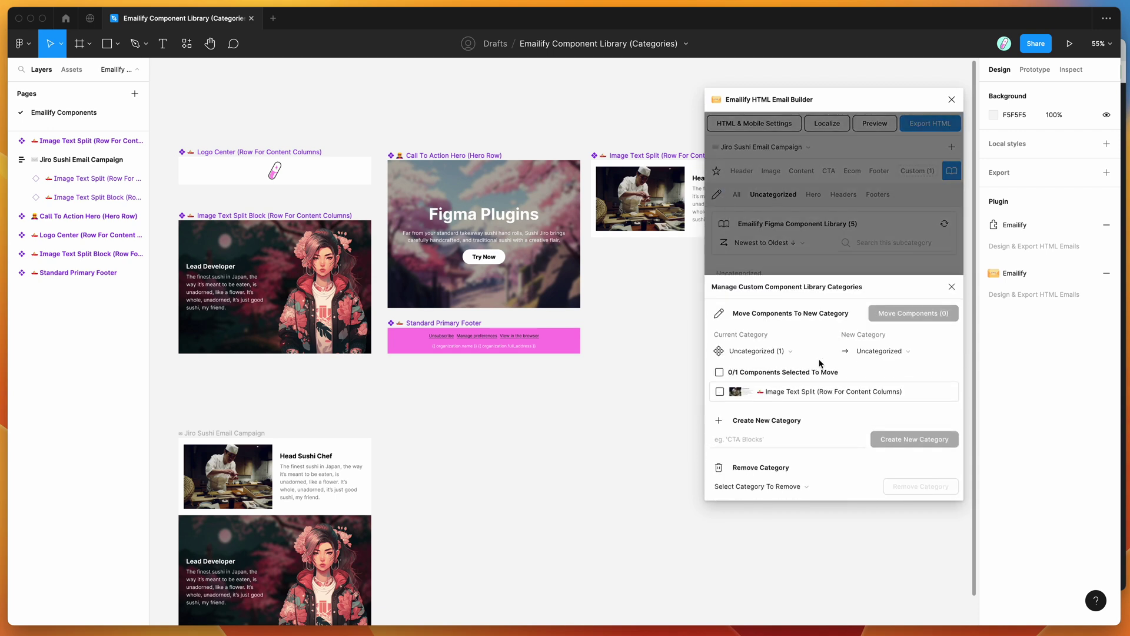
click(774, 437)
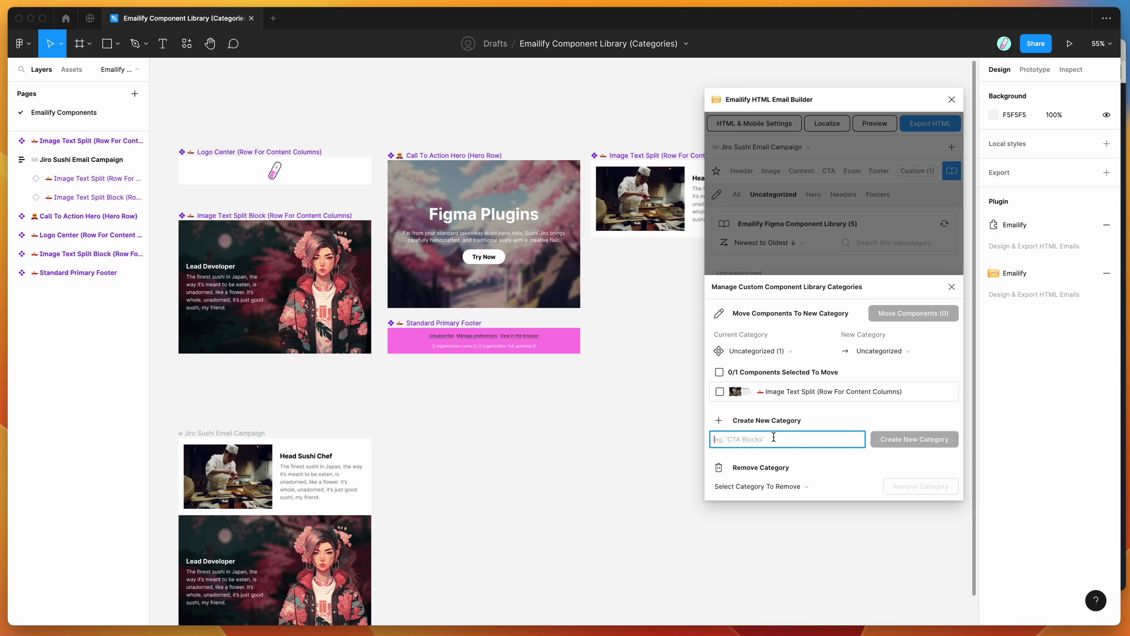
text(Content)
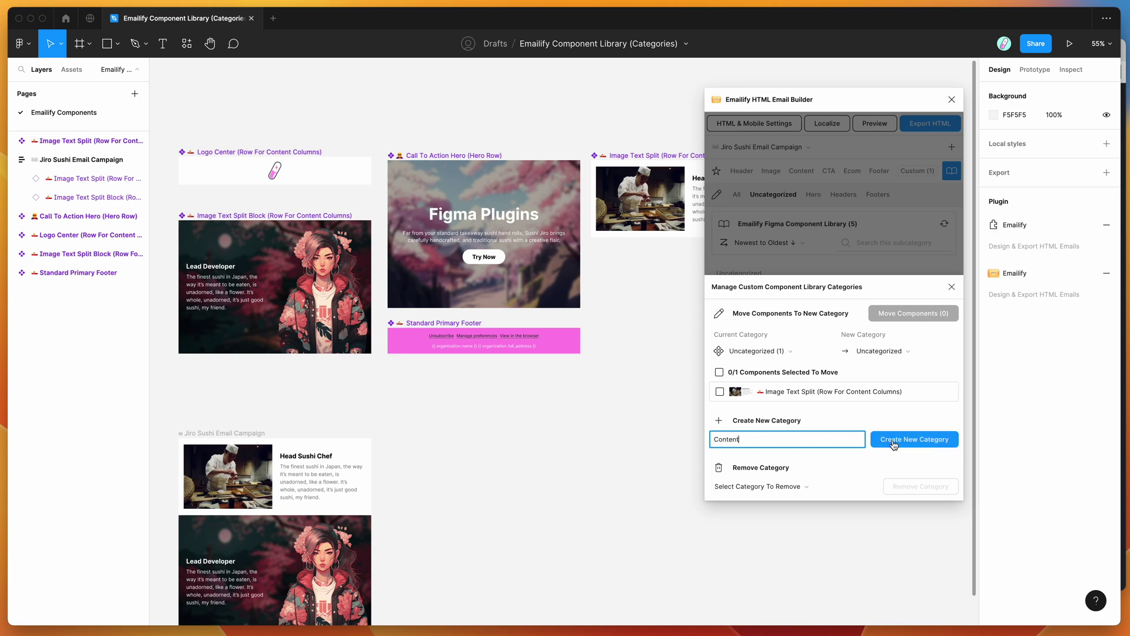
click(890, 443)
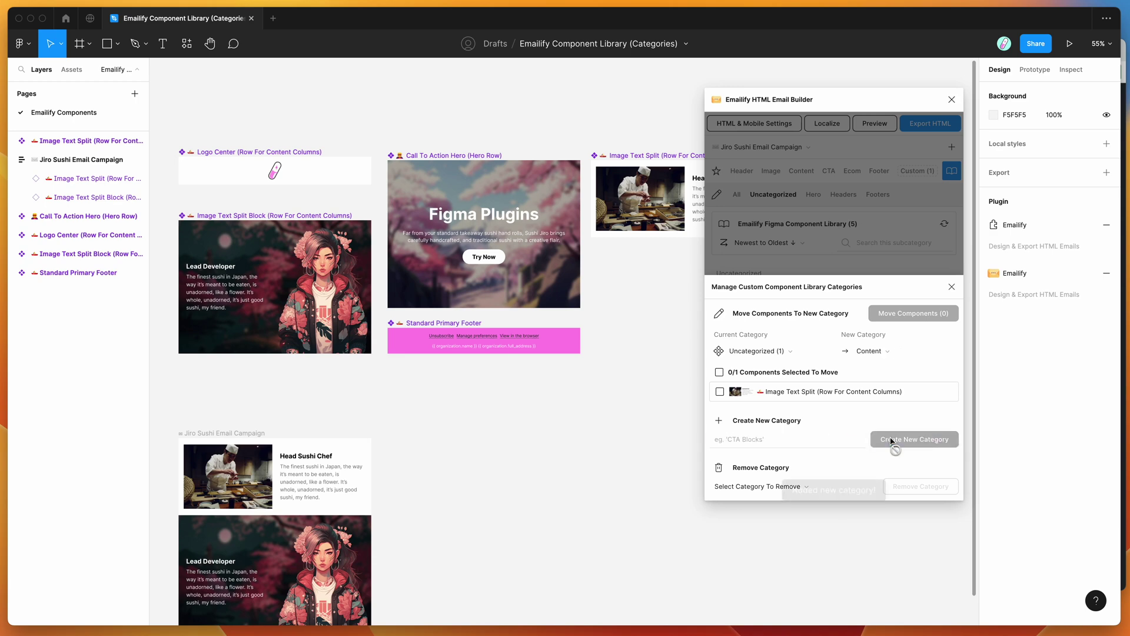
Move the uncategorized Image Text Split component to the Content category and close the category manager
click(786, 395)
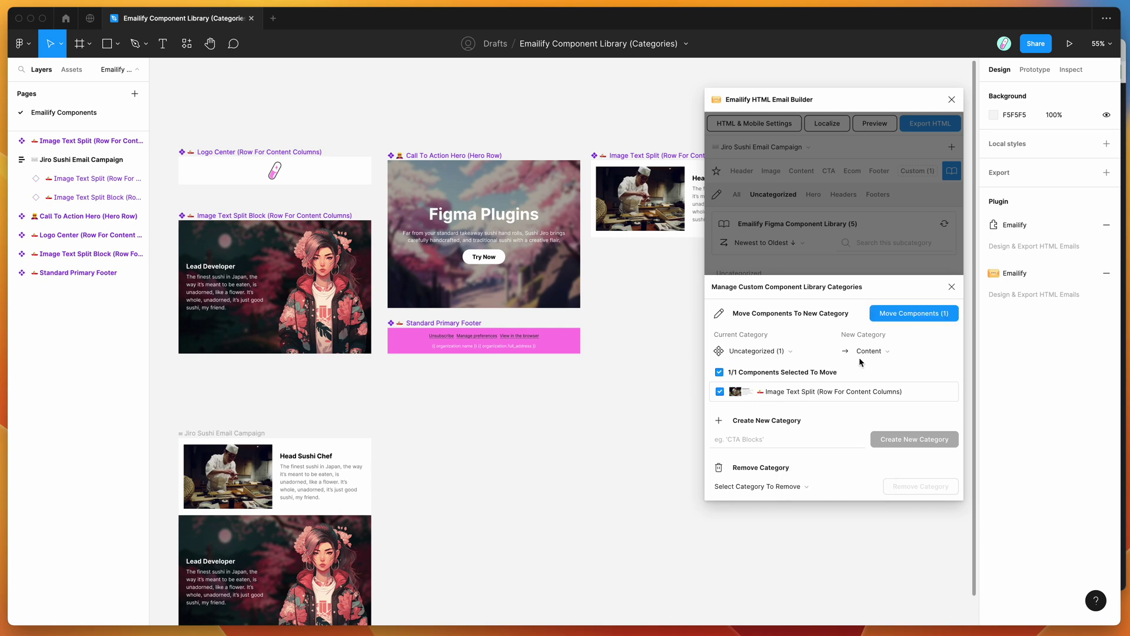
click(909, 312)
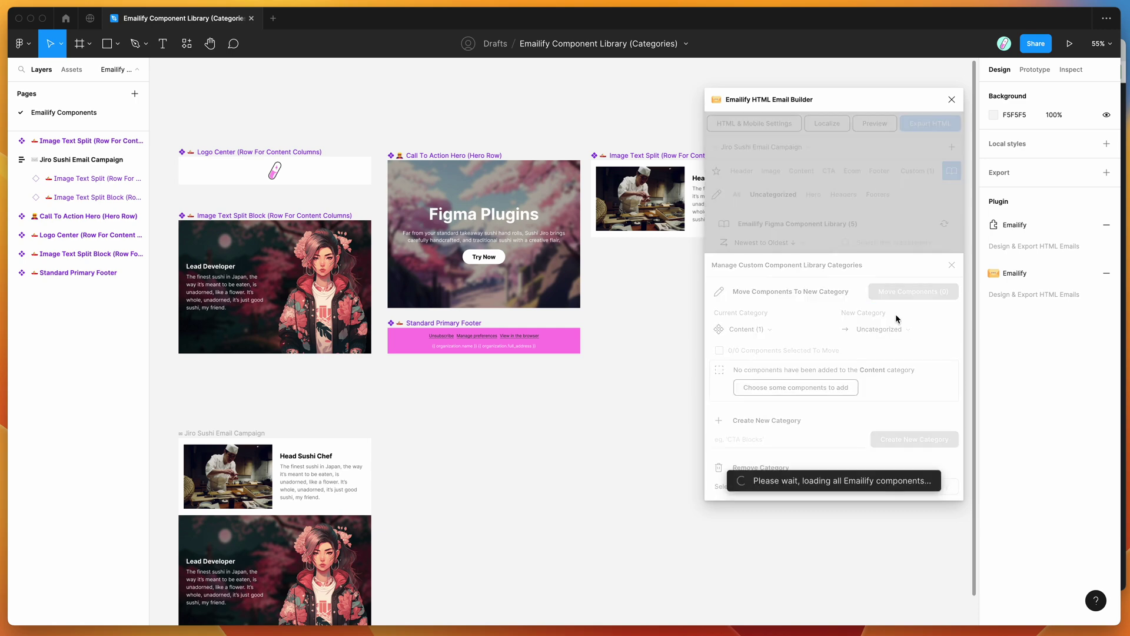
click(795, 264)
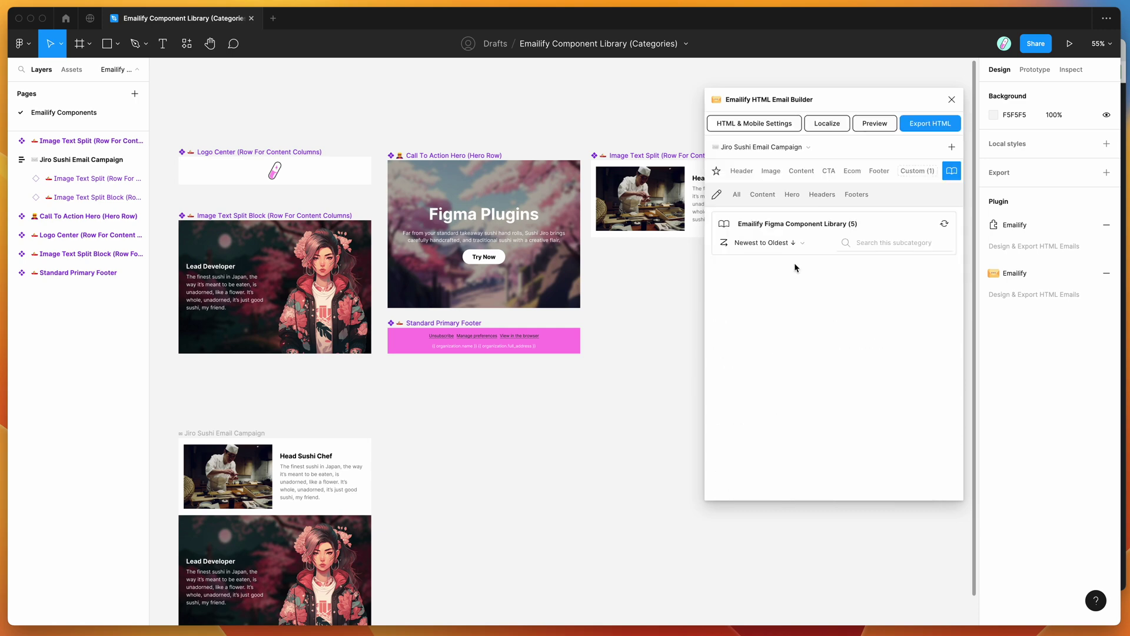
Review the library components grouped under the Content, Hero, Headers, Footers and All categories
click(757, 197)
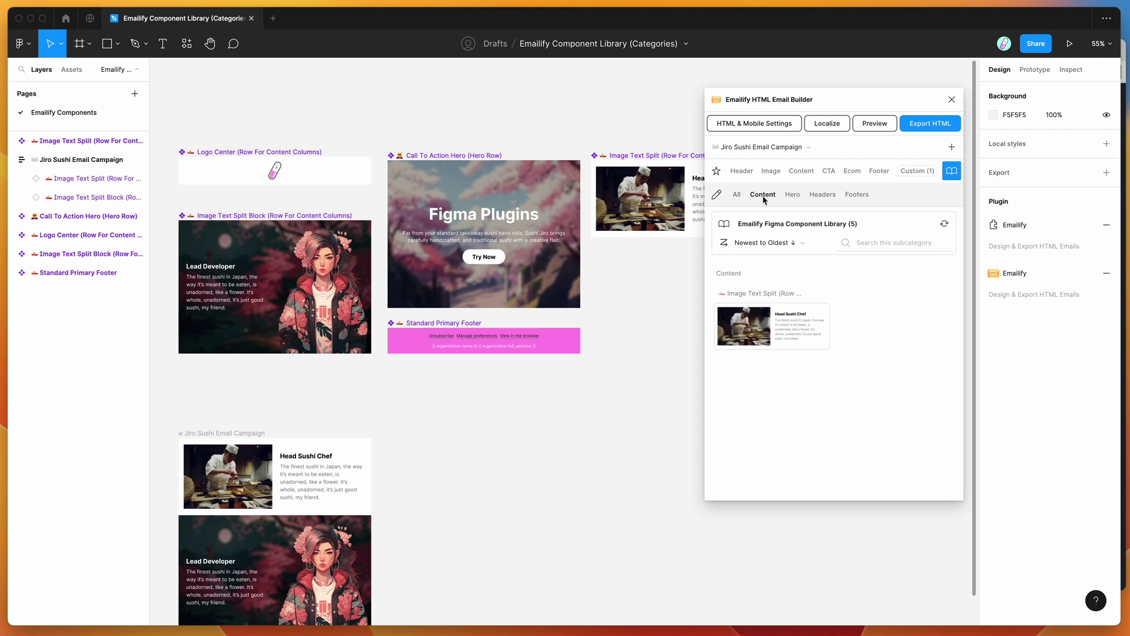
click(801, 196)
click(821, 195)
click(855, 194)
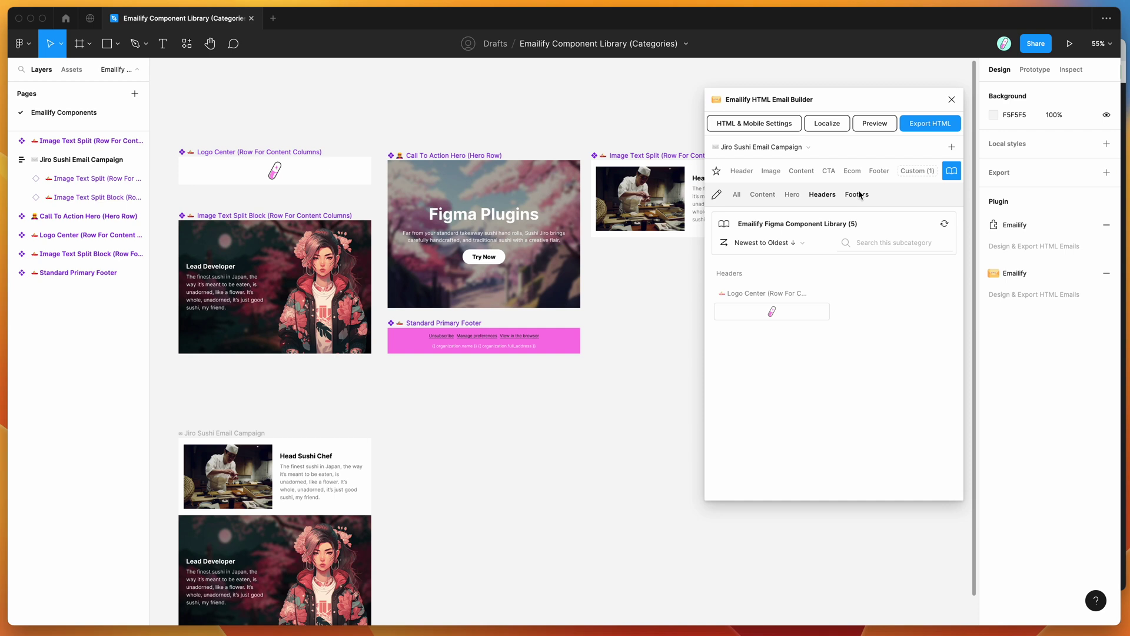
click(824, 194)
click(793, 194)
click(763, 195)
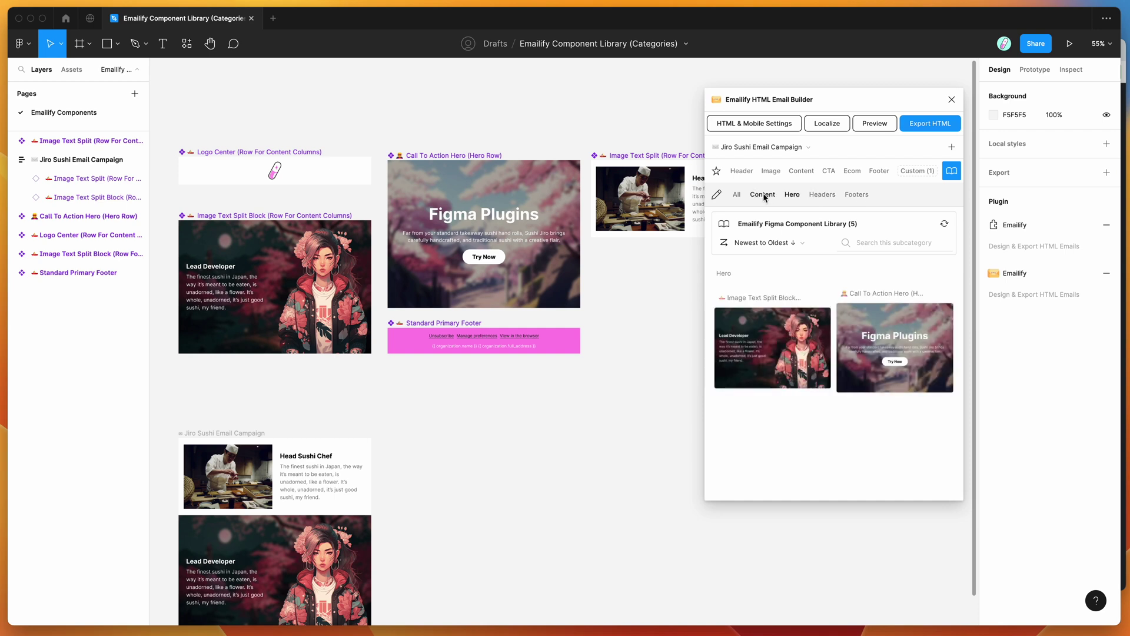
click(736, 196)
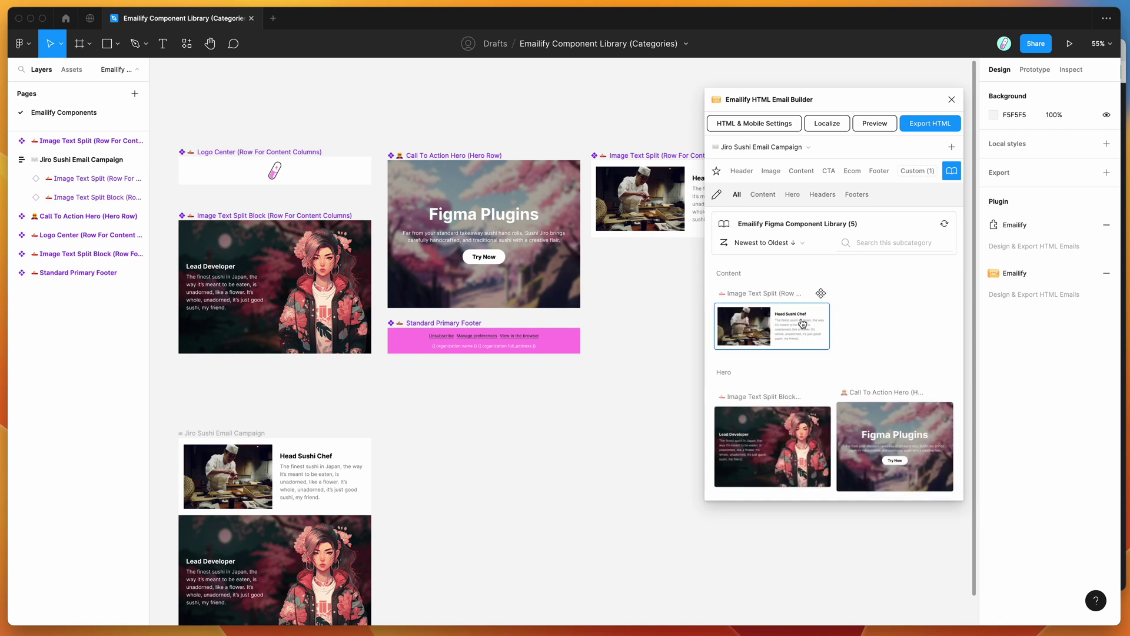
scroll(799, 323, down, 5)
scroll(824, 322, up, 5)
click(763, 195)
click(792, 195)
click(822, 195)
click(861, 195)
click(792, 195)
click(763, 195)
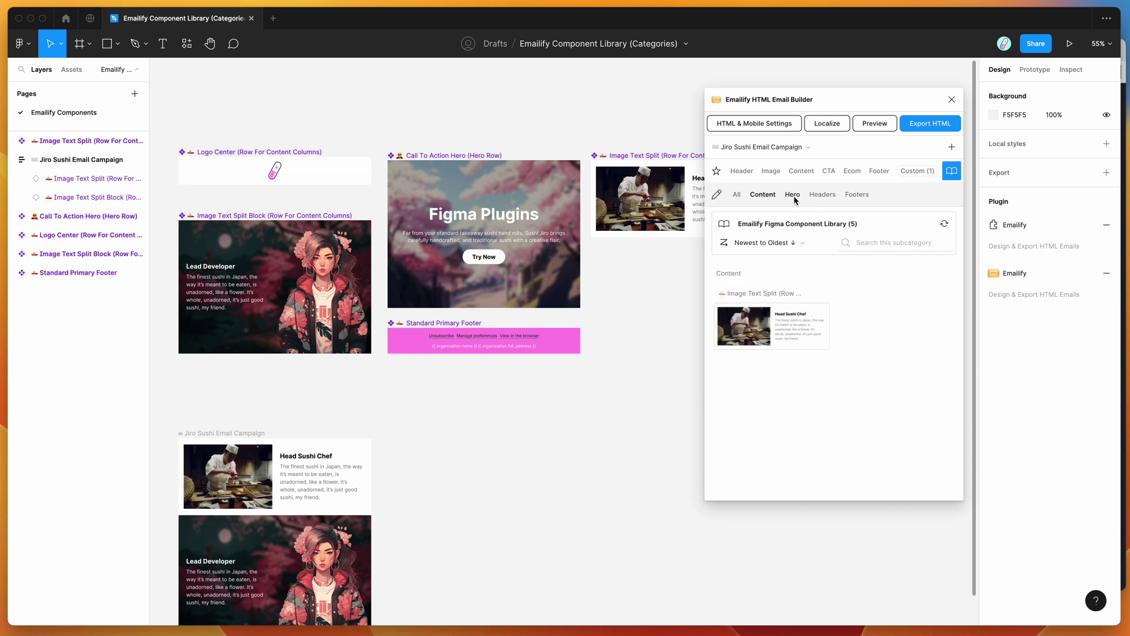
click(793, 195)
click(827, 195)
click(856, 194)
click(763, 195)
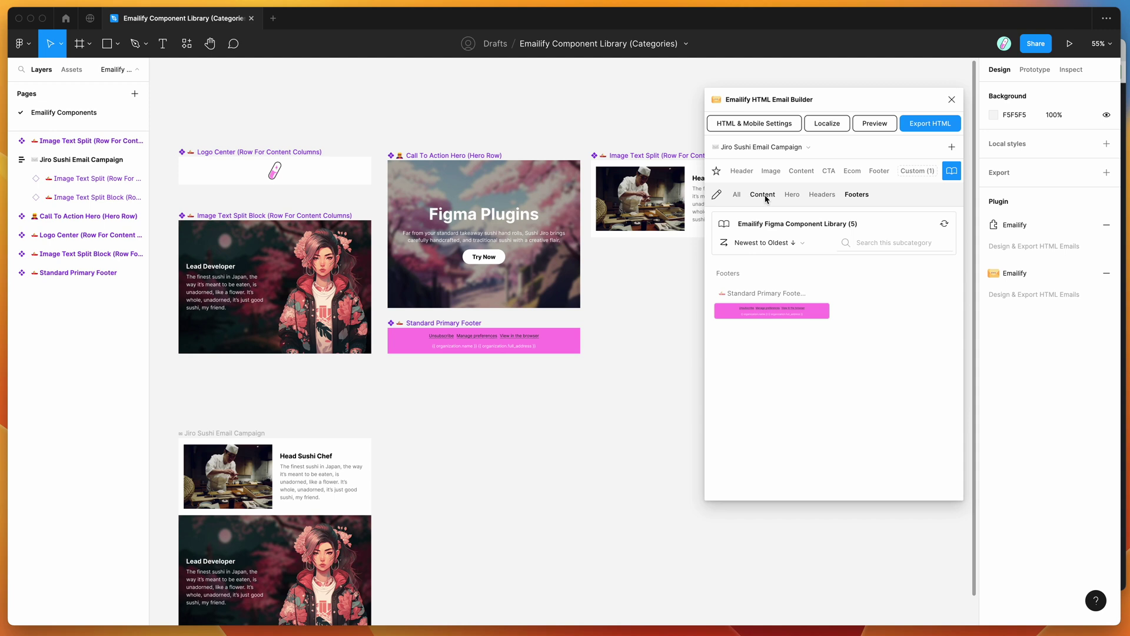
Remove the Hero category from the custom component library
click(717, 195)
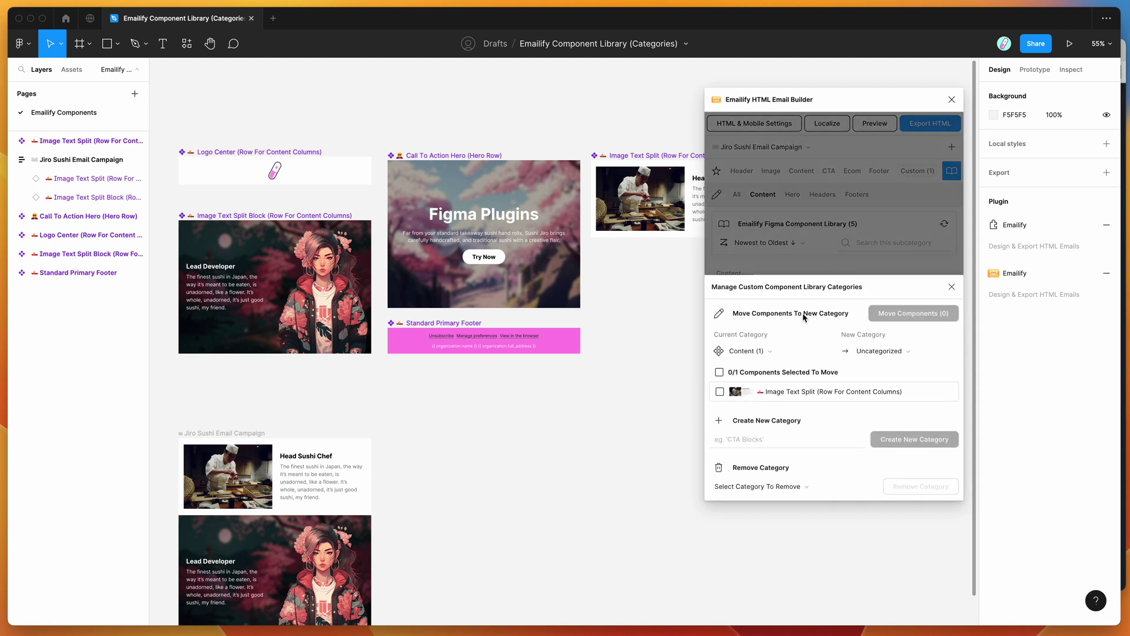
click(766, 491)
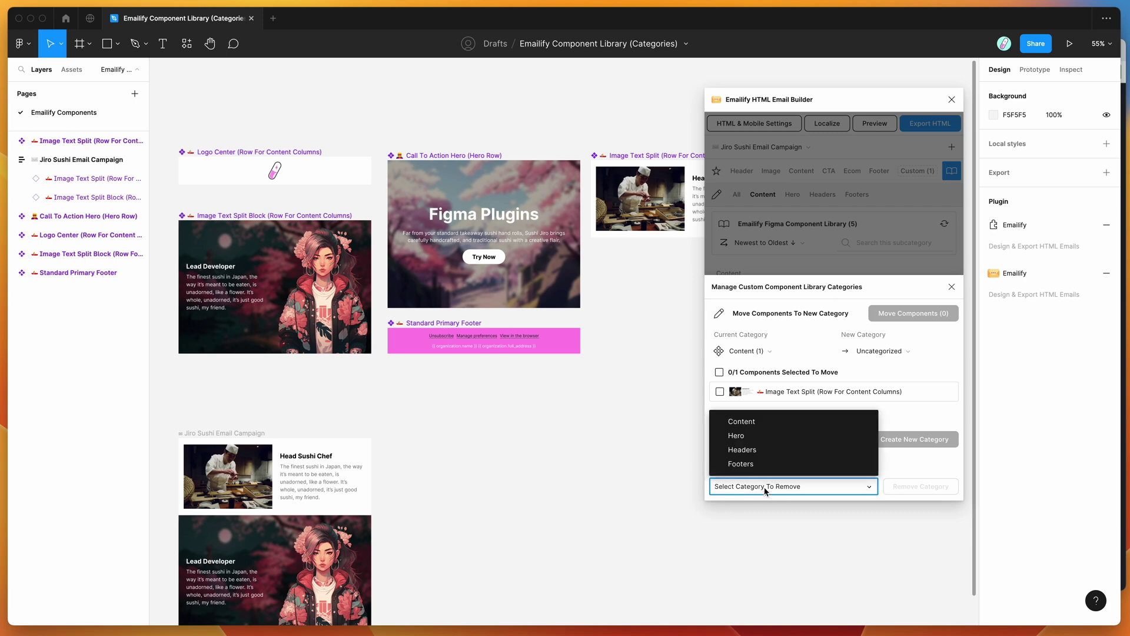
click(740, 439)
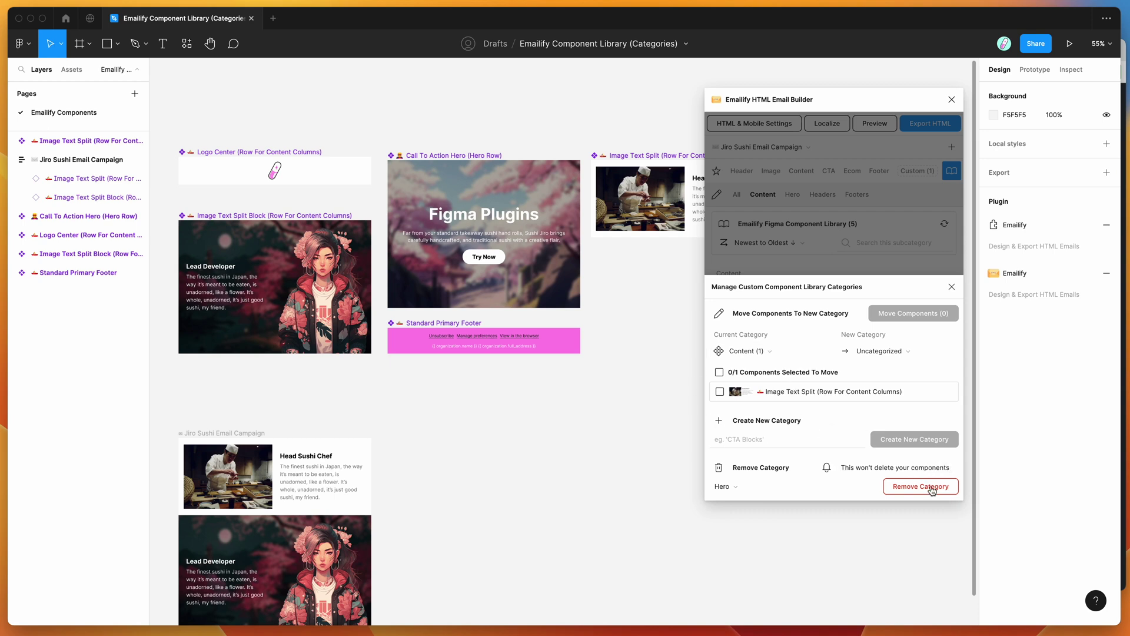
click(909, 487)
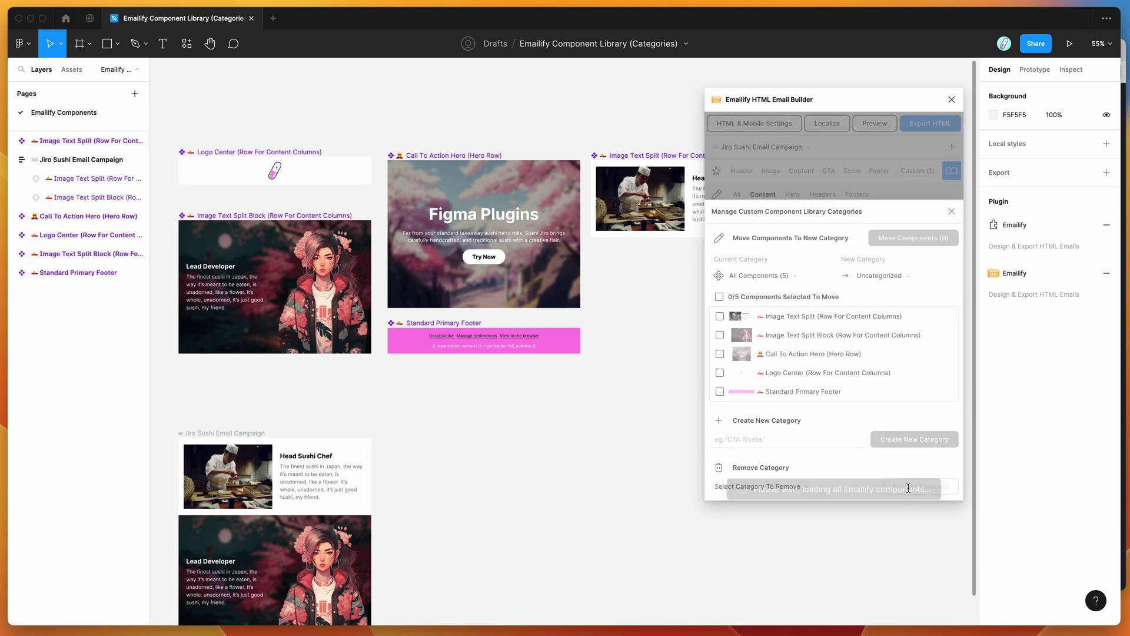
Check which components and target categories remain by filtering to Uncategorized, then view the Uncategorized category in the library
click(779, 277)
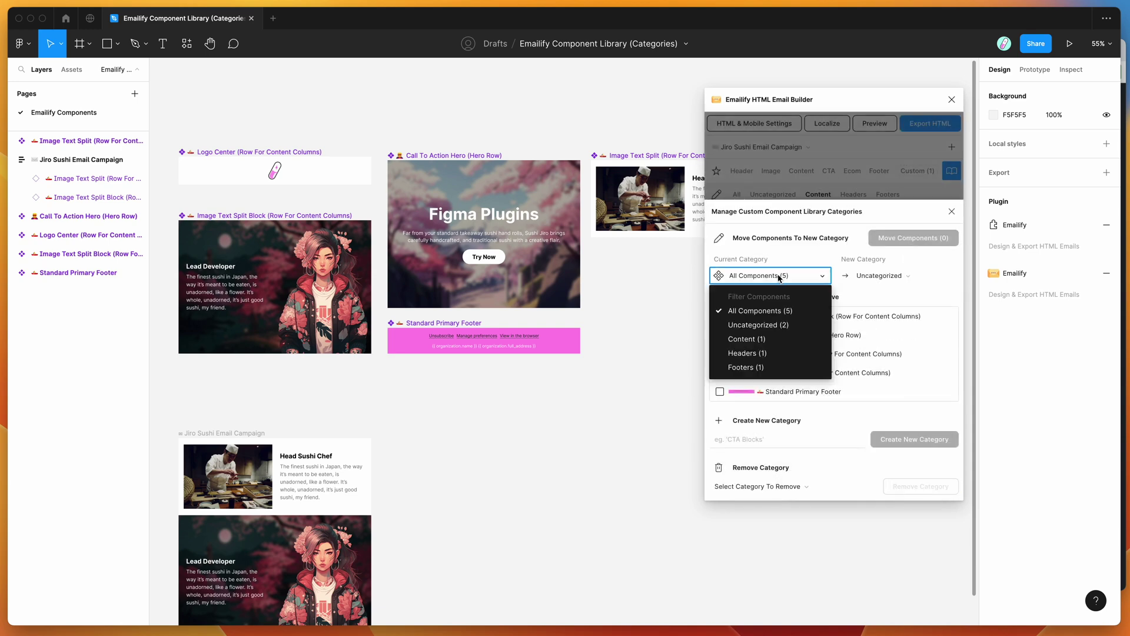
click(763, 326)
click(856, 332)
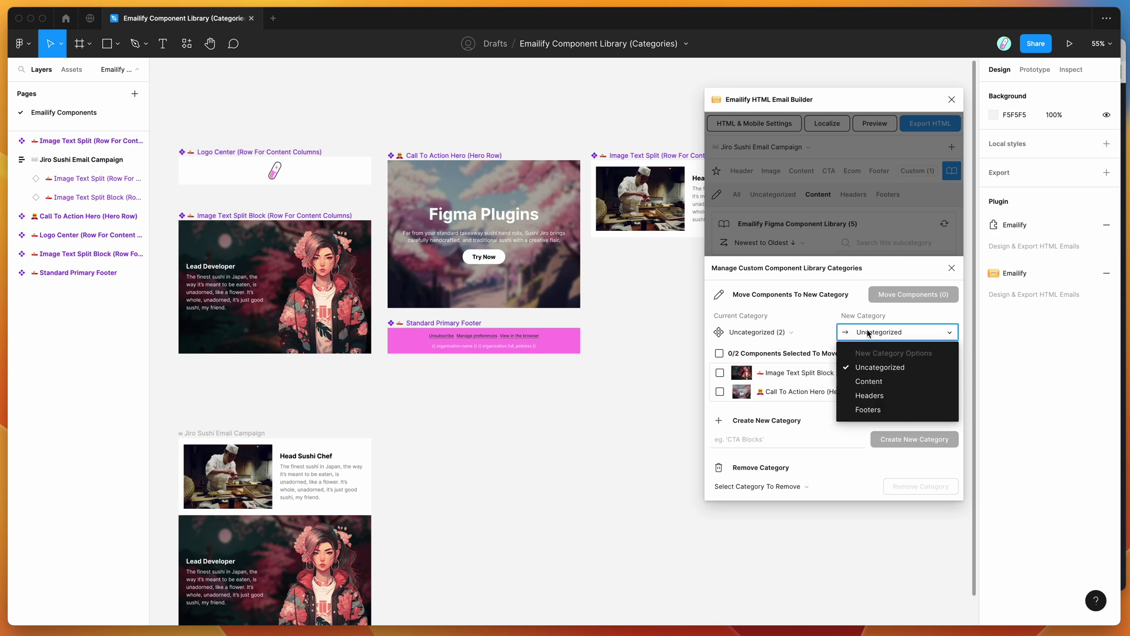
click(837, 313)
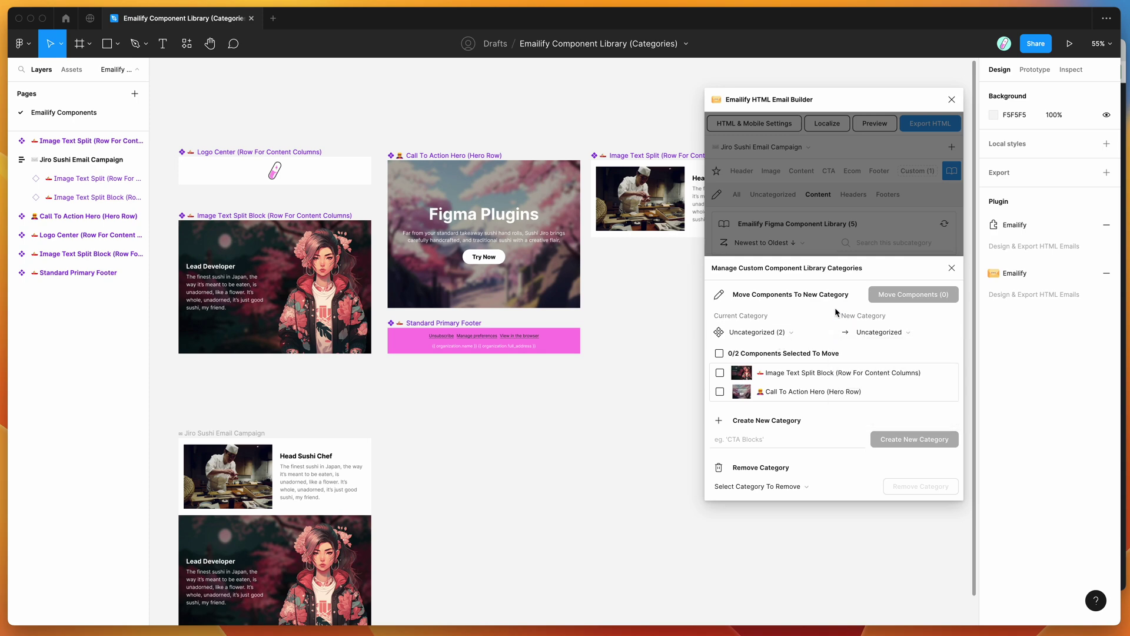
click(804, 250)
click(774, 195)
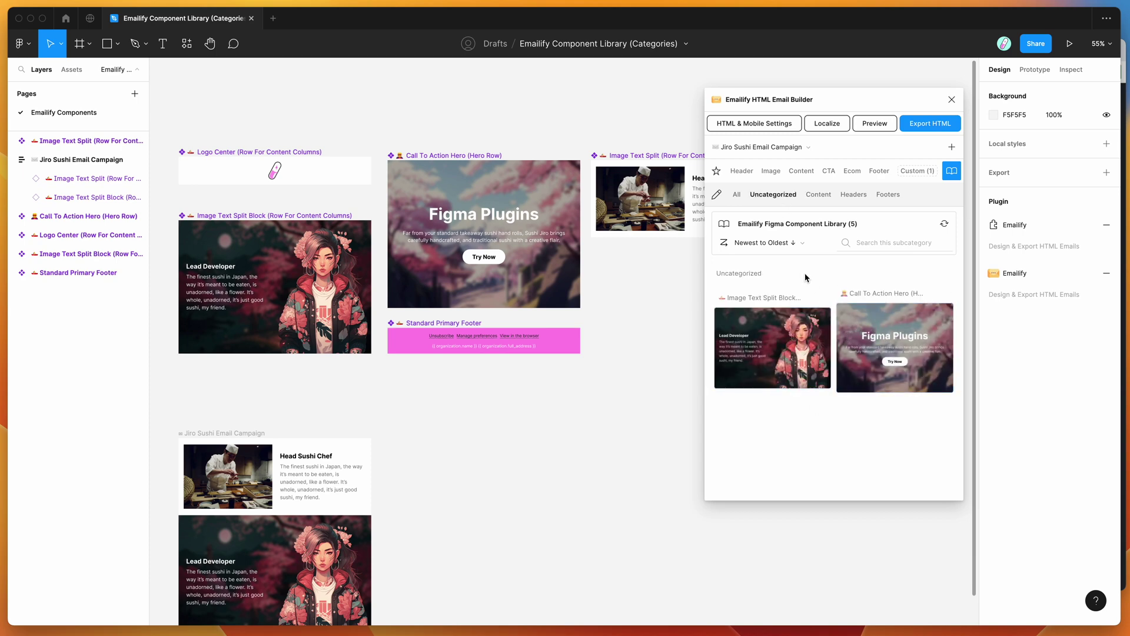
Move the uncategorized Image Text Split Block and Call To Action Hero components to the Content category
click(717, 194)
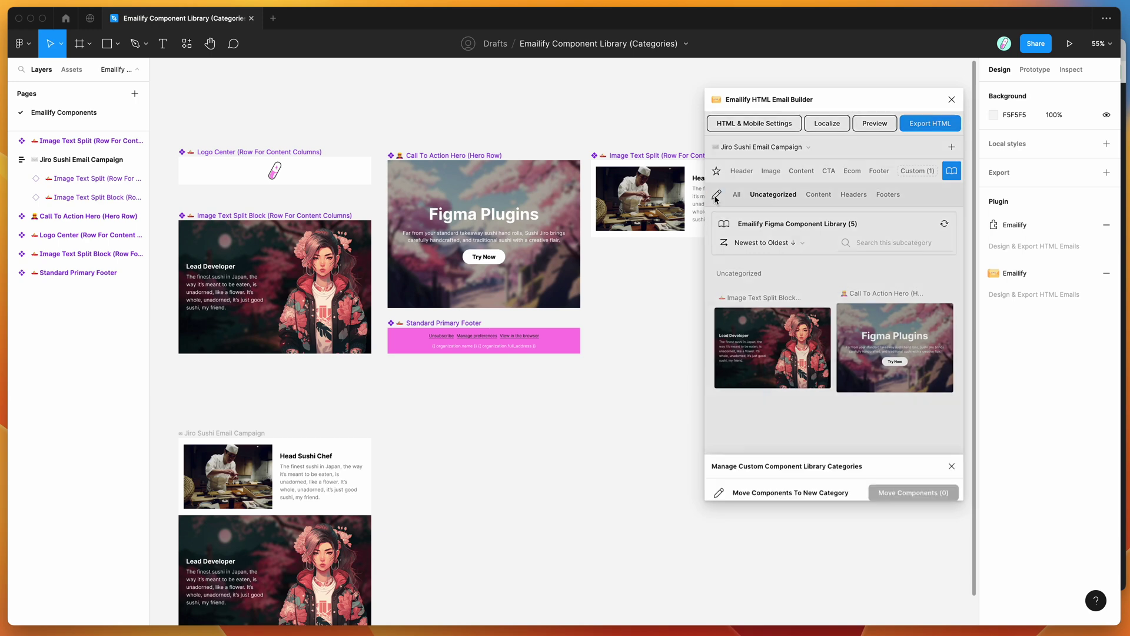
click(770, 356)
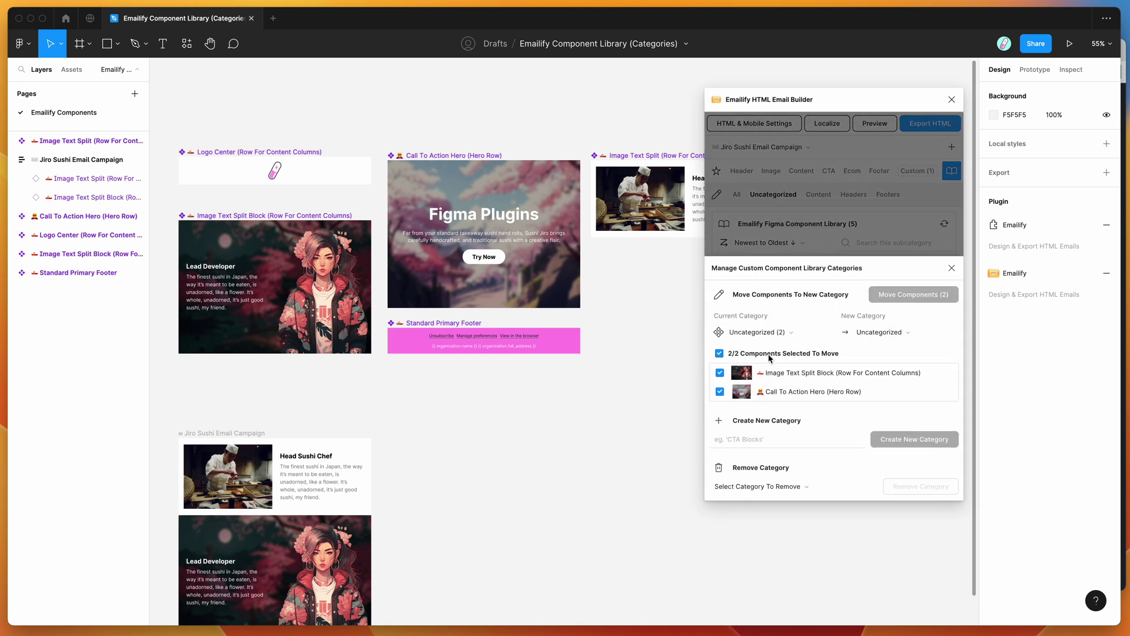
click(877, 333)
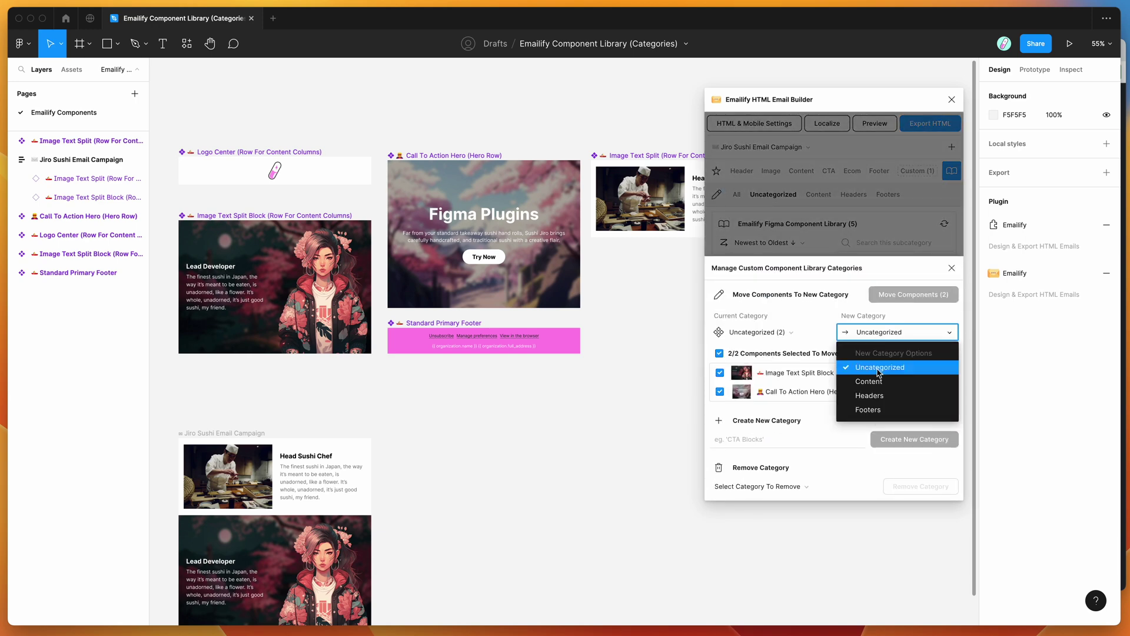
click(886, 387)
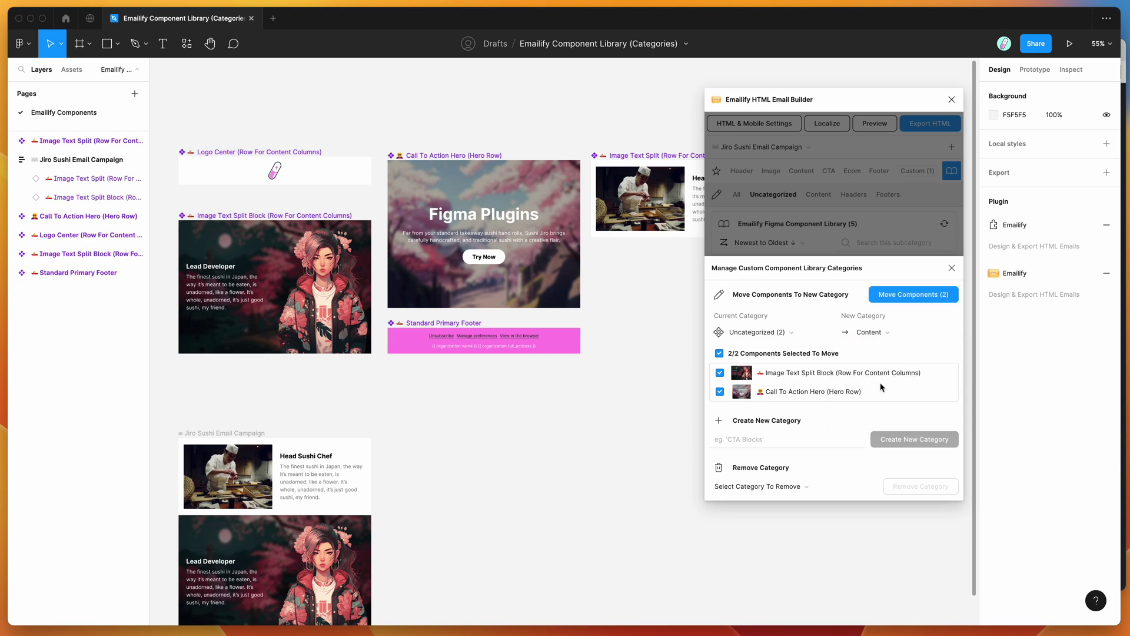
click(885, 301)
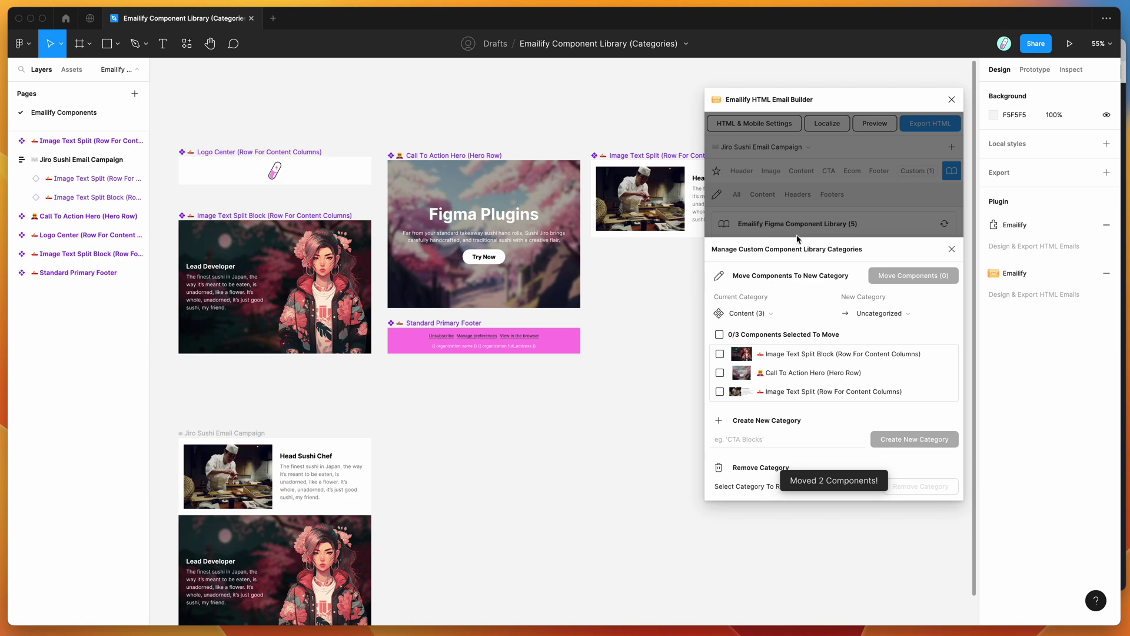
Close the category manager and review the components under the Content, Headers, Footers and All categories
click(763, 196)
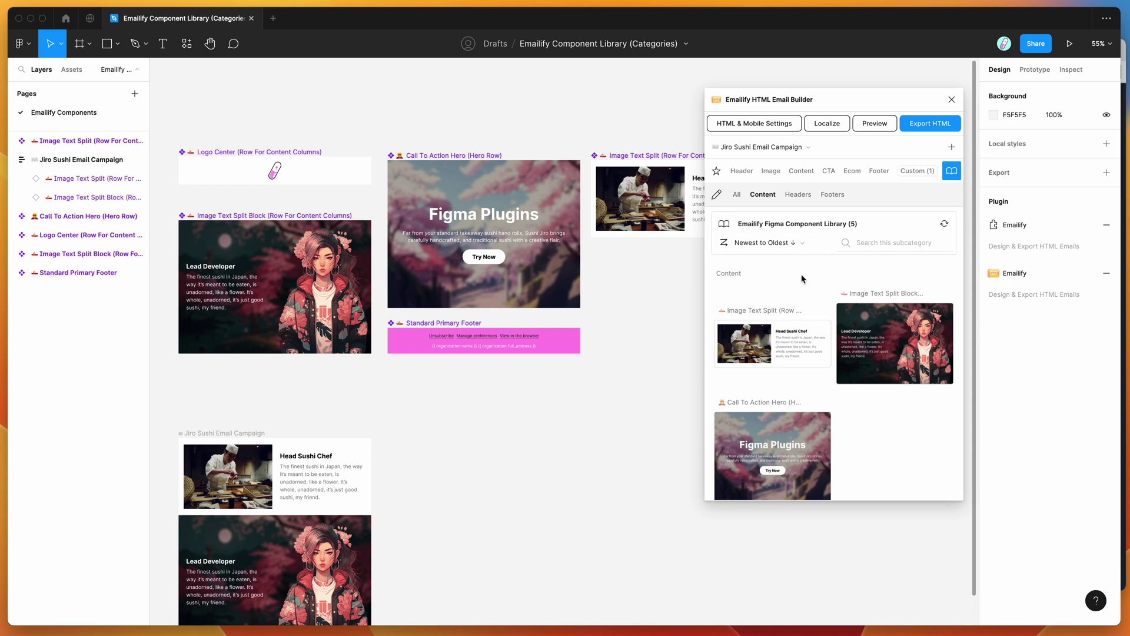
click(794, 195)
click(833, 194)
click(796, 195)
click(766, 197)
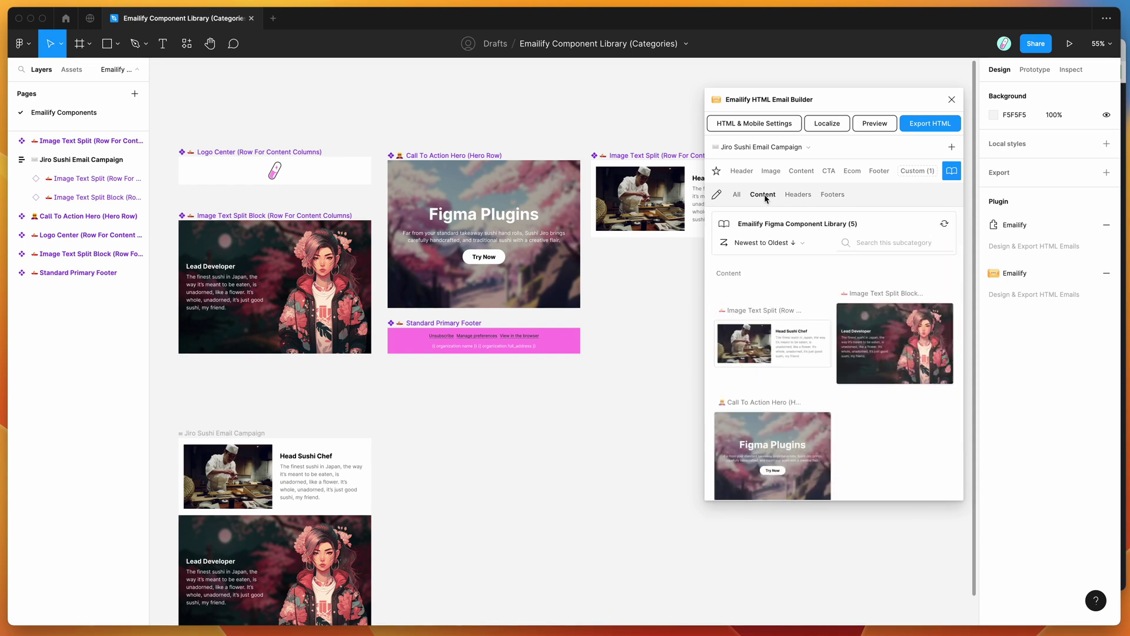
click(804, 195)
click(830, 194)
click(795, 194)
click(762, 194)
click(796, 195)
click(833, 194)
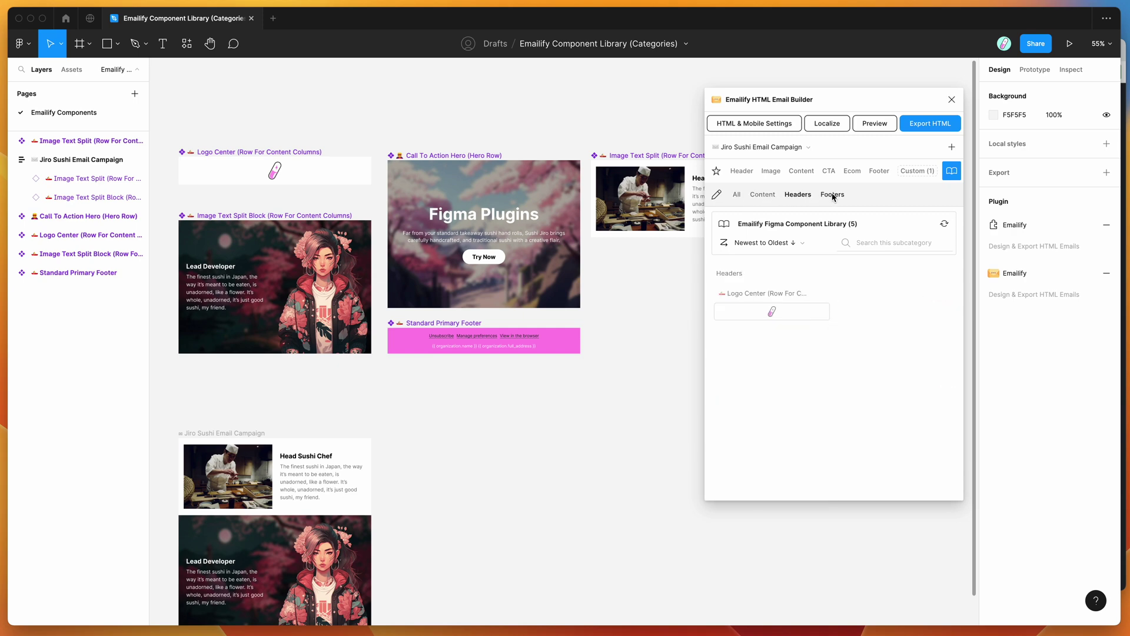
click(761, 195)
click(736, 196)
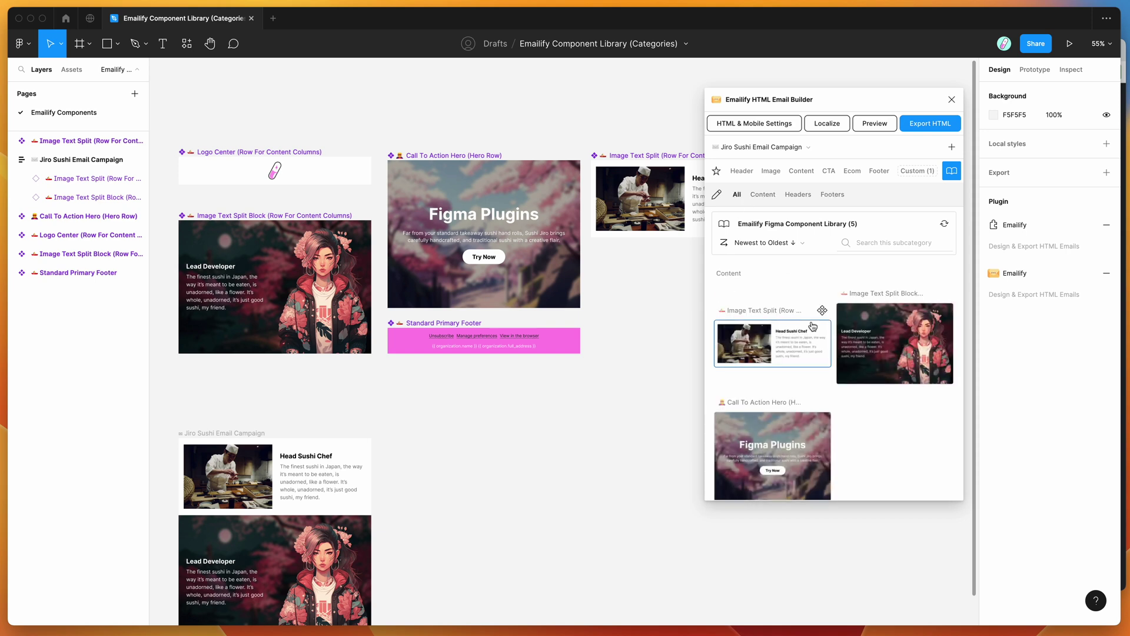
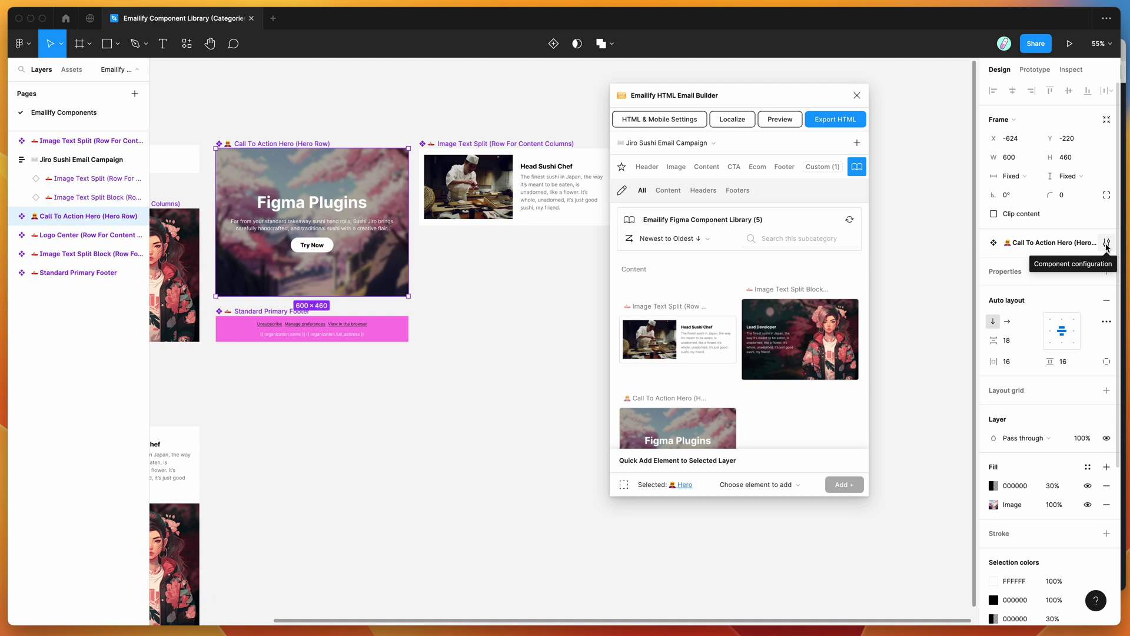
Add the usage description "Use this component for any CTA blocks at the top of an email design" to the Call To Action Hero component
click(1107, 246)
drag(818, 104, 711, 103)
click(893, 278)
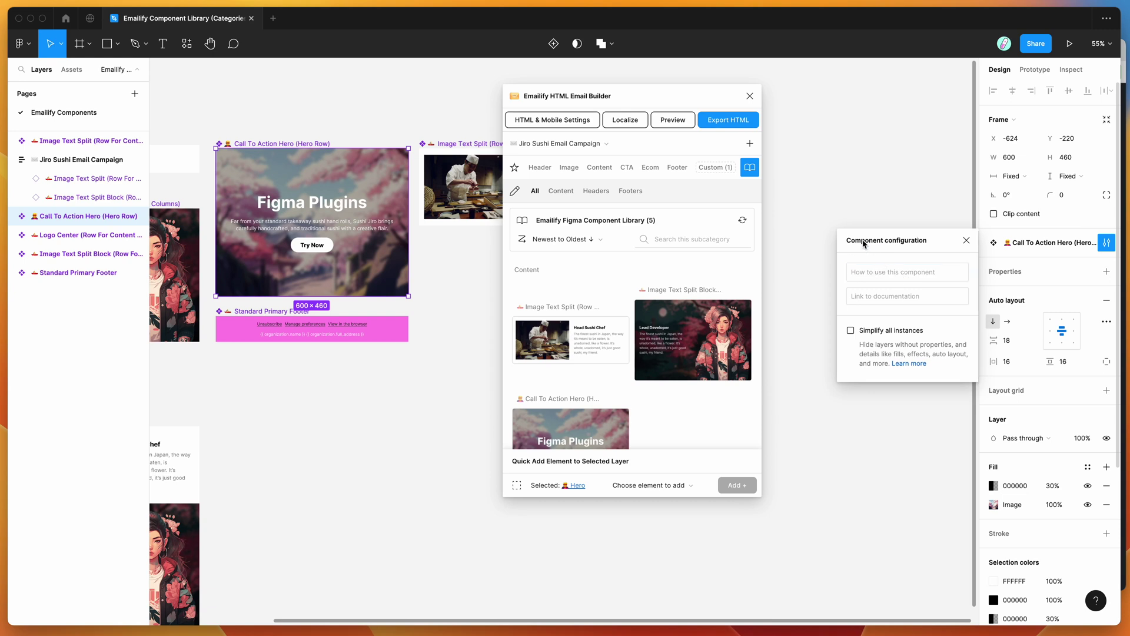
drag(877, 246, 861, 238)
click(869, 263)
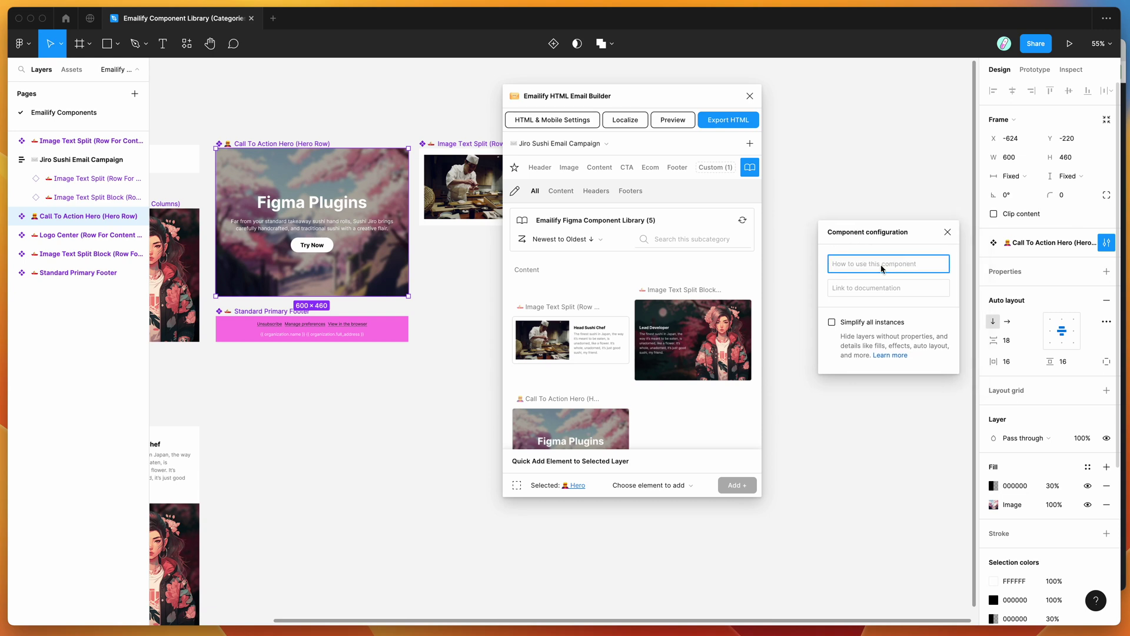
text(Use this component for any CTA blocks at the to)
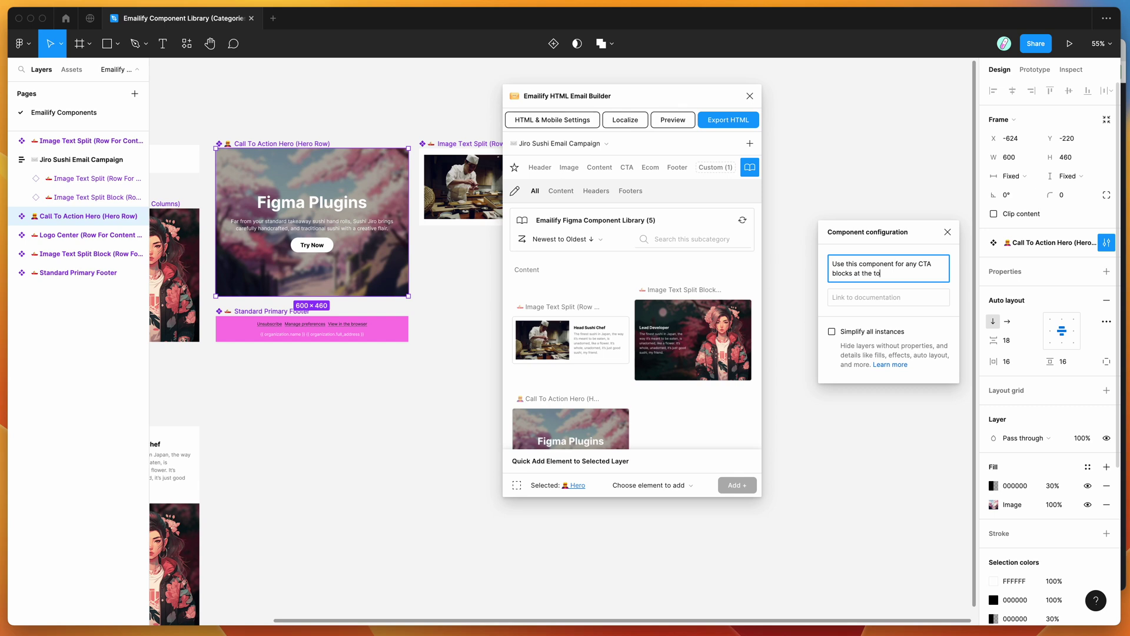
text(p of an email design)
click(881, 299)
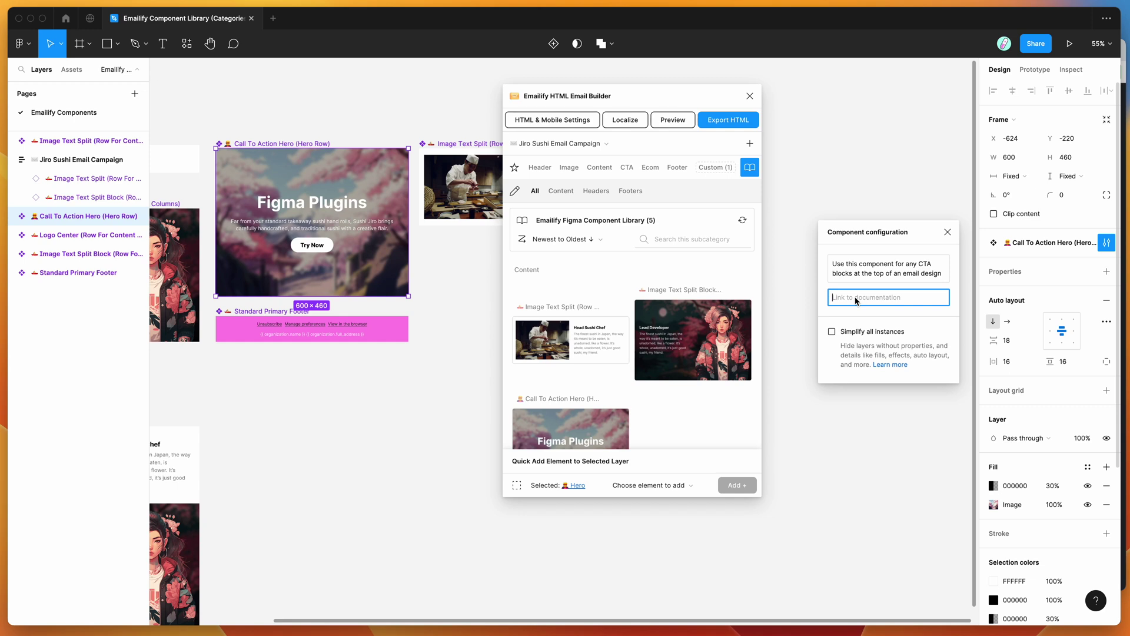
text(httsP)
text(ps)
text(://docs.emailify.com/)
text(hero)
click(952, 281)
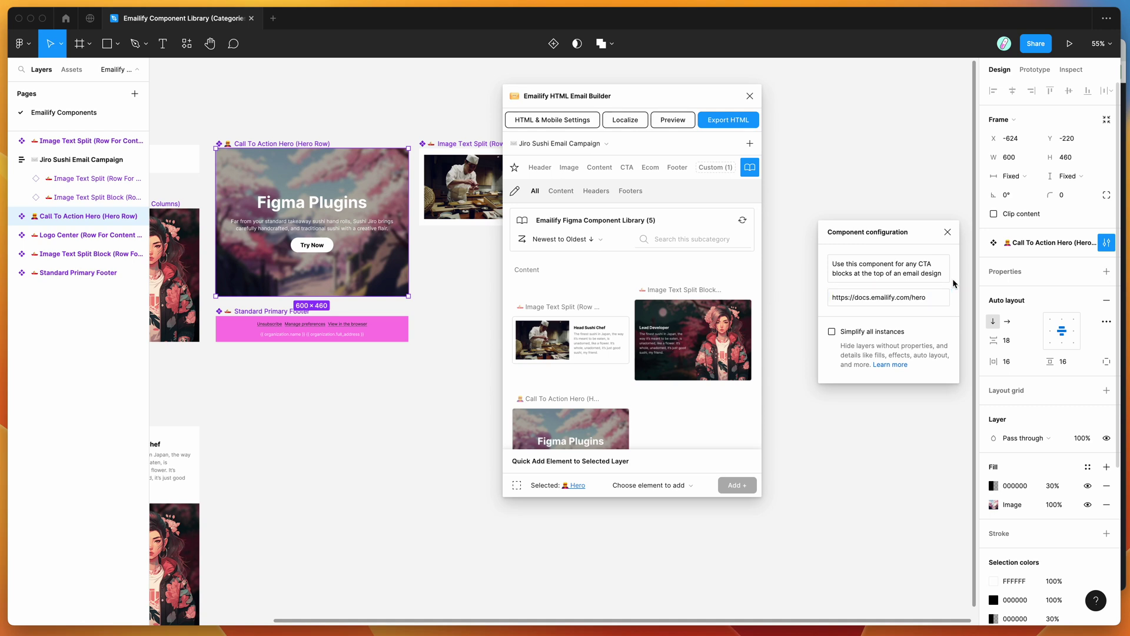
drag(909, 237, 922, 239)
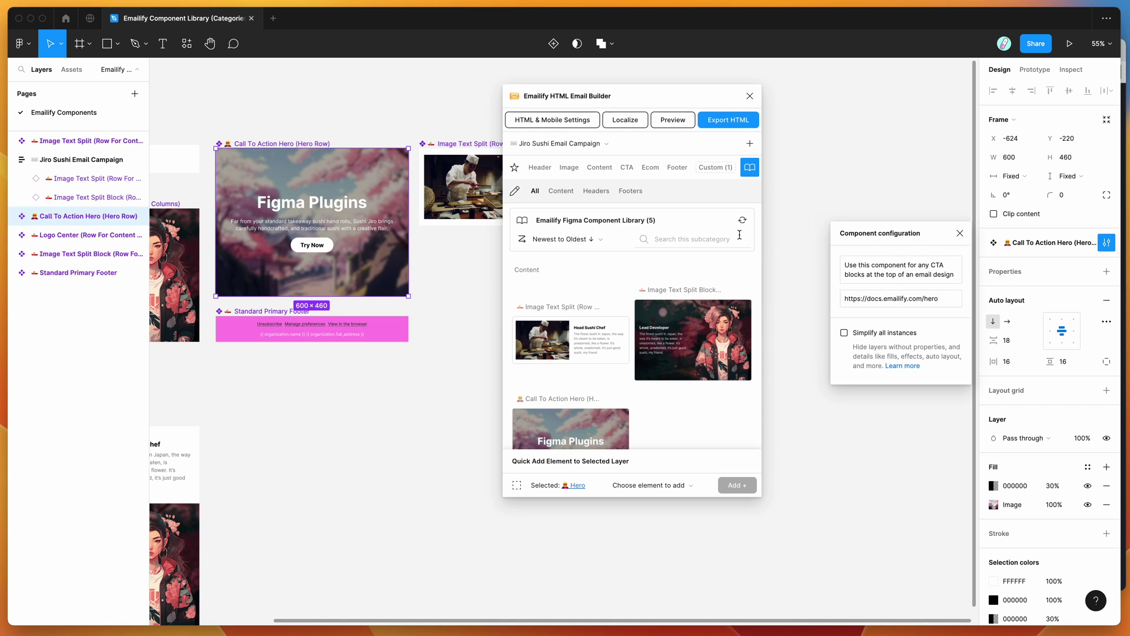
Refresh the Emailify Figma component library and bring its Call To Action Hero entry into view
drag(719, 101, 717, 104)
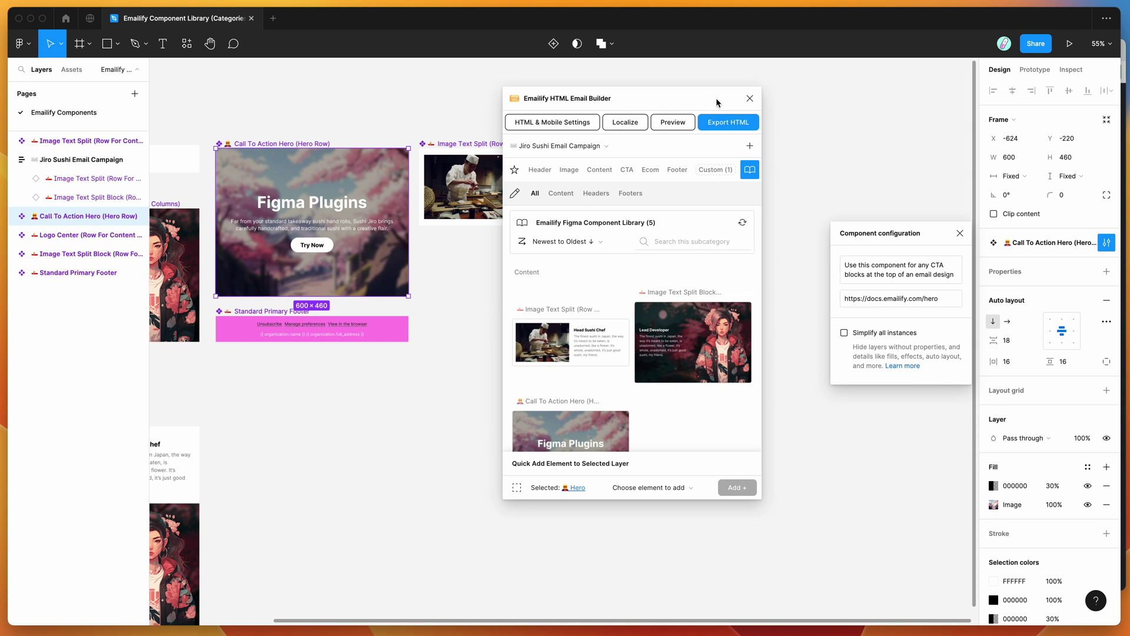
click(742, 224)
scroll(686, 229, down, 3)
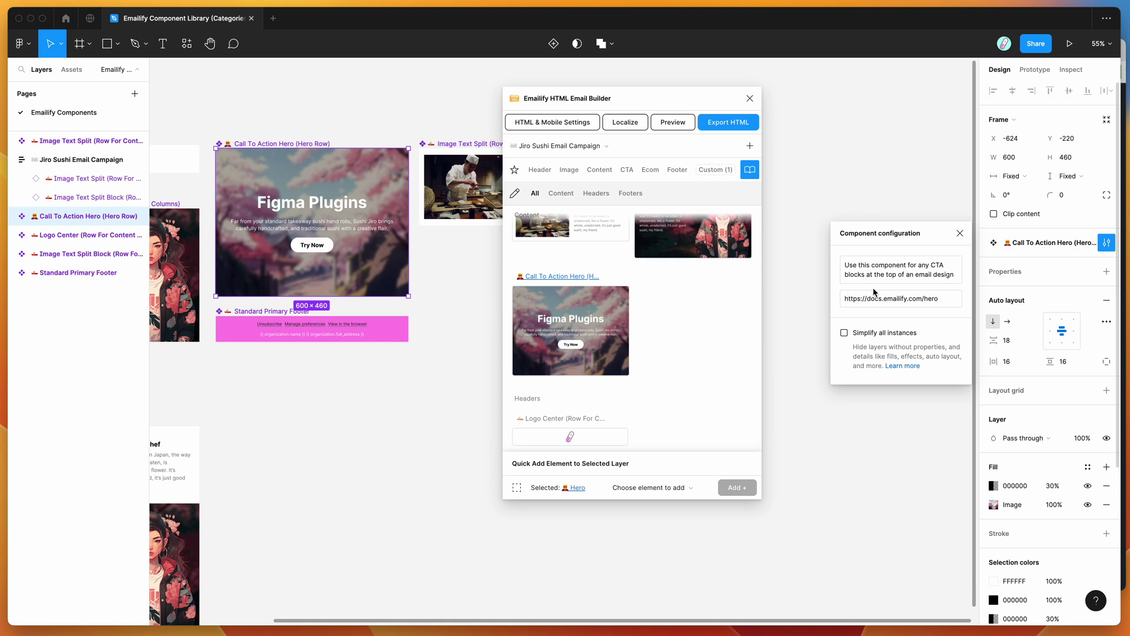
Check the documentation link and the usage description tooltip on the Call To Action Hero entry in the library
click(912, 300)
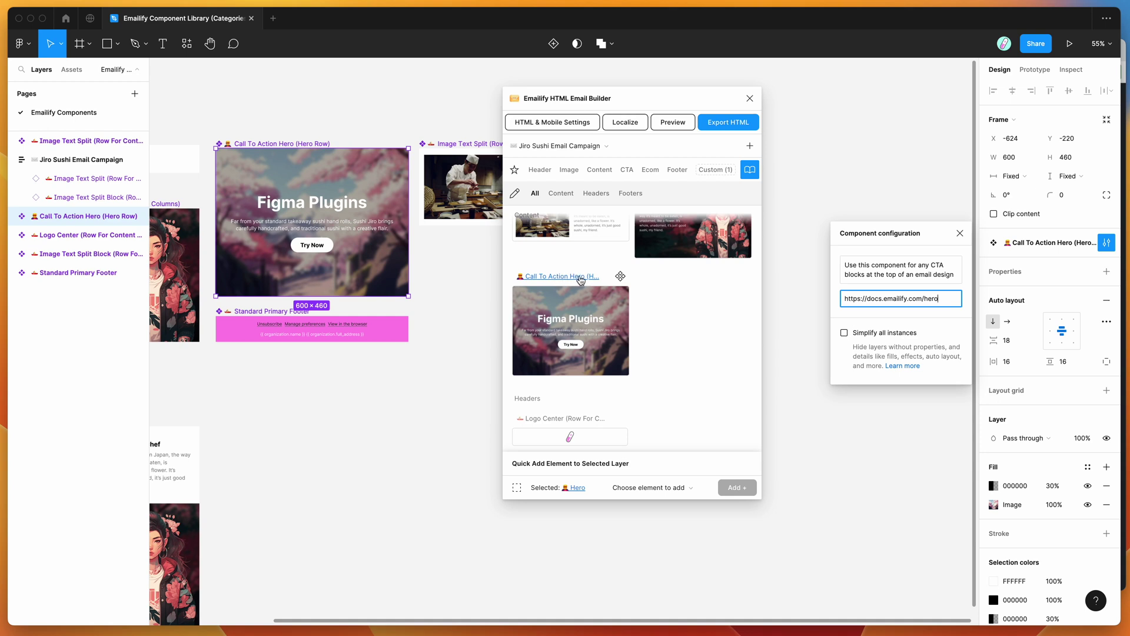
click(849, 298)
shift+click(951, 298)
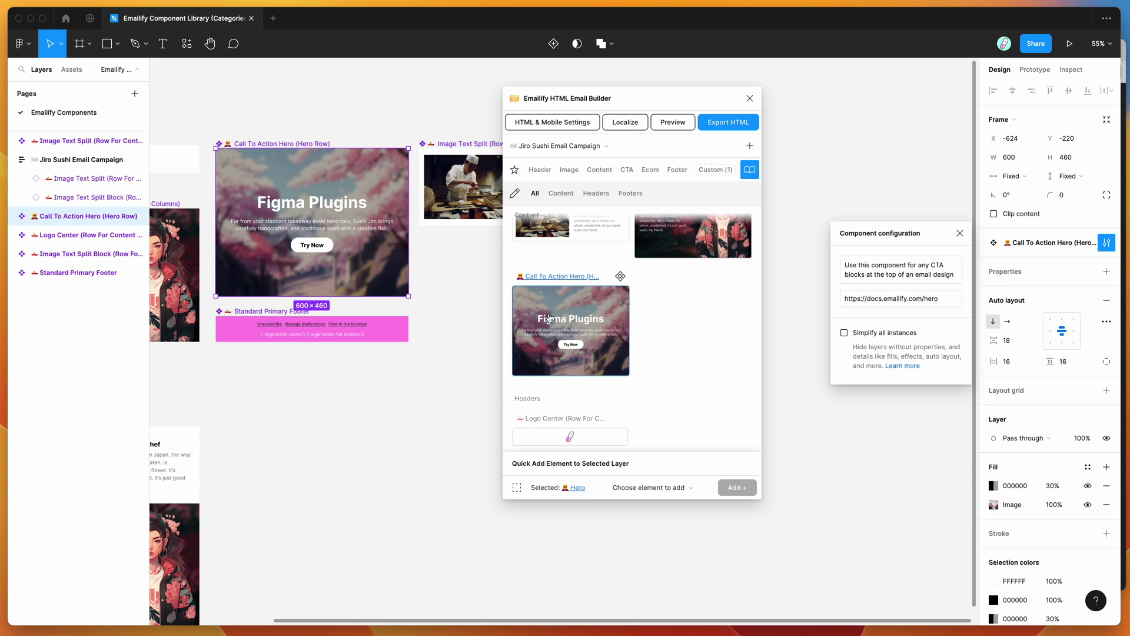
mouse_move(549, 318)
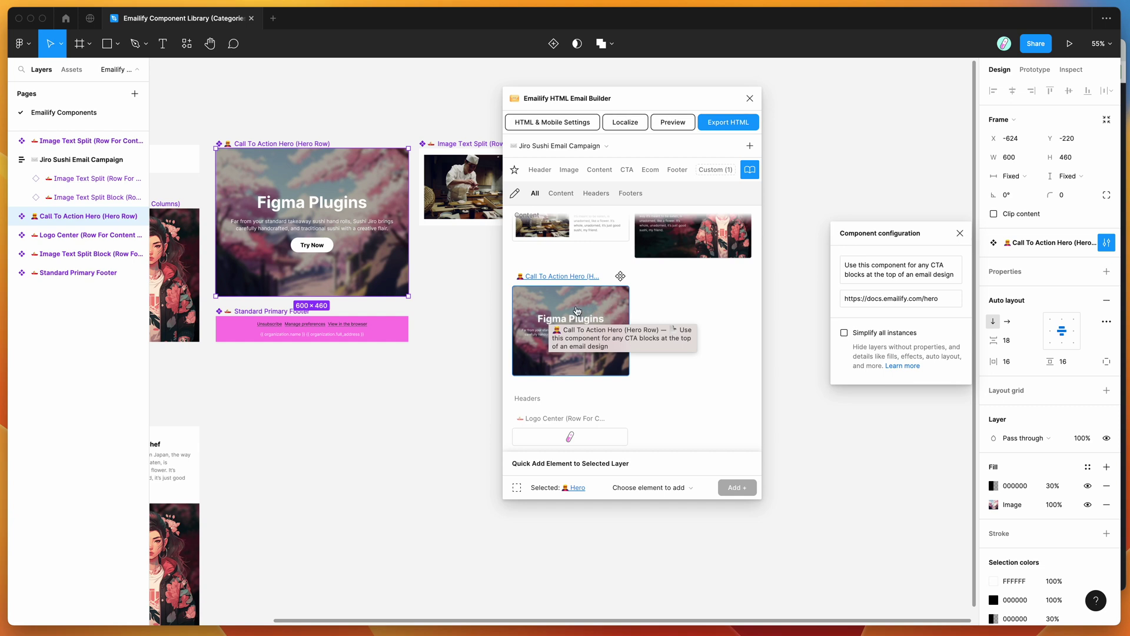
scroll(683, 295, up, 1)
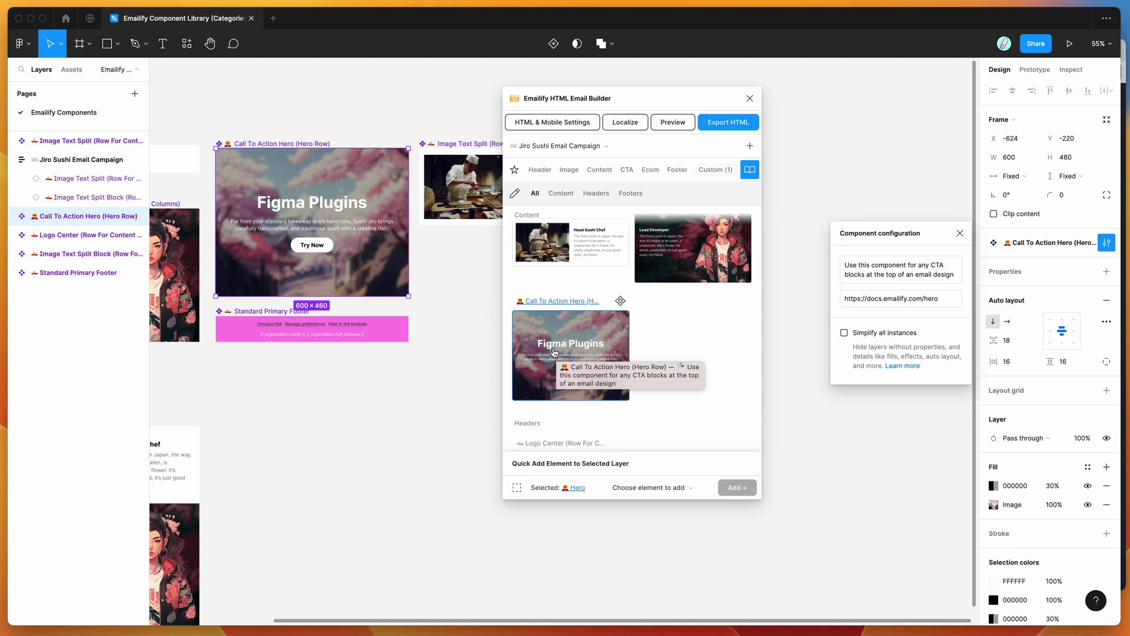
scroll(554, 352, up, 1)
scroll(559, 338, up, 5)
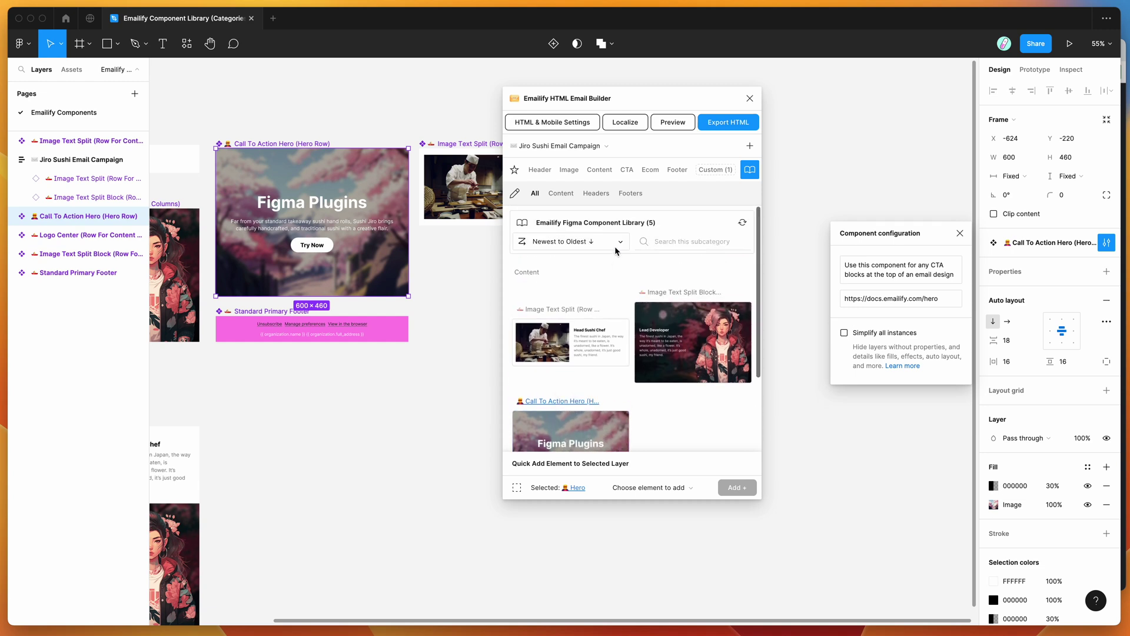
Browse the library's Content and Footers categories, finishing on Content
drag(654, 105, 686, 121)
click(593, 212)
click(662, 212)
click(592, 212)
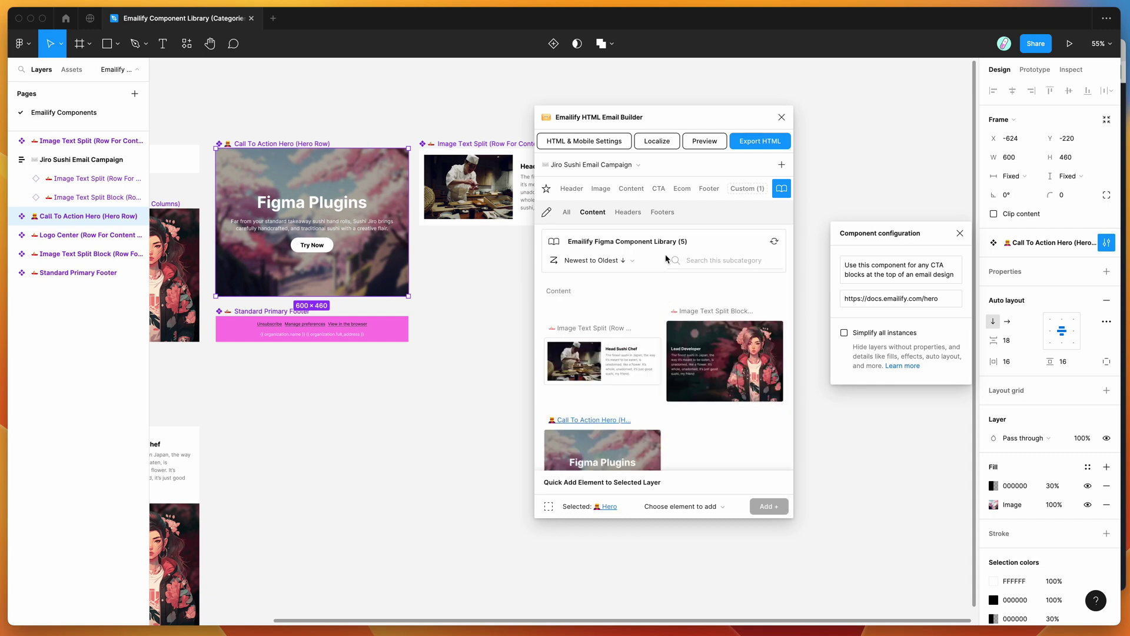
drag(677, 119, 683, 113)
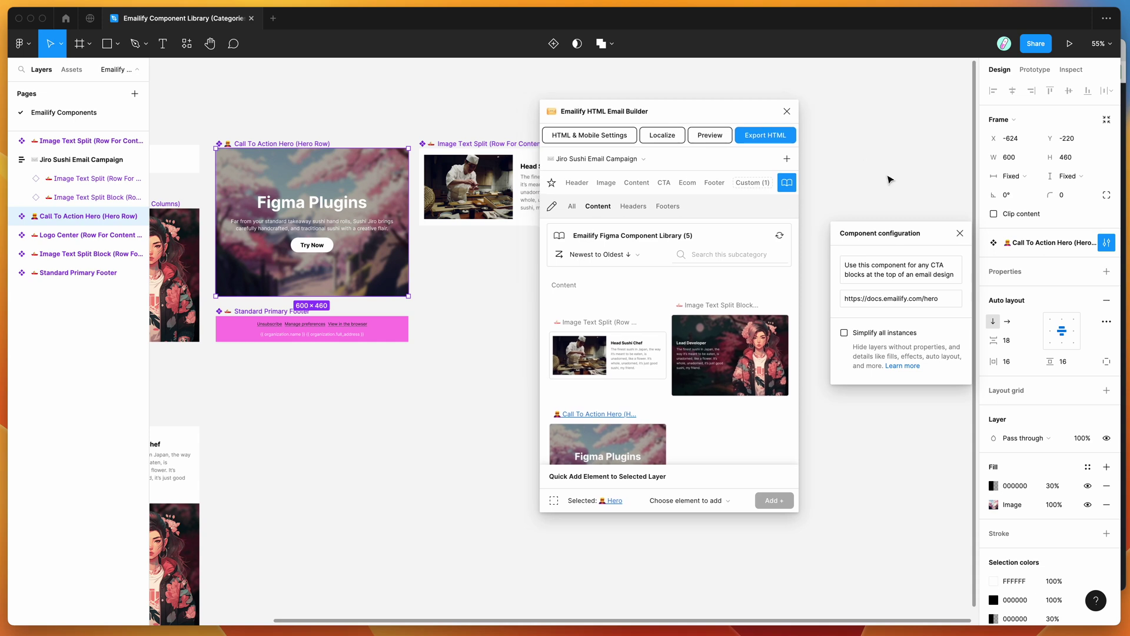
Close the component configuration, select the Jiro Sushi Email Campaign frame and place the plugin window beside it
click(960, 235)
drag(677, 114, 774, 120)
scroll(474, 312, down, 5)
scroll(475, 312, left, 7)
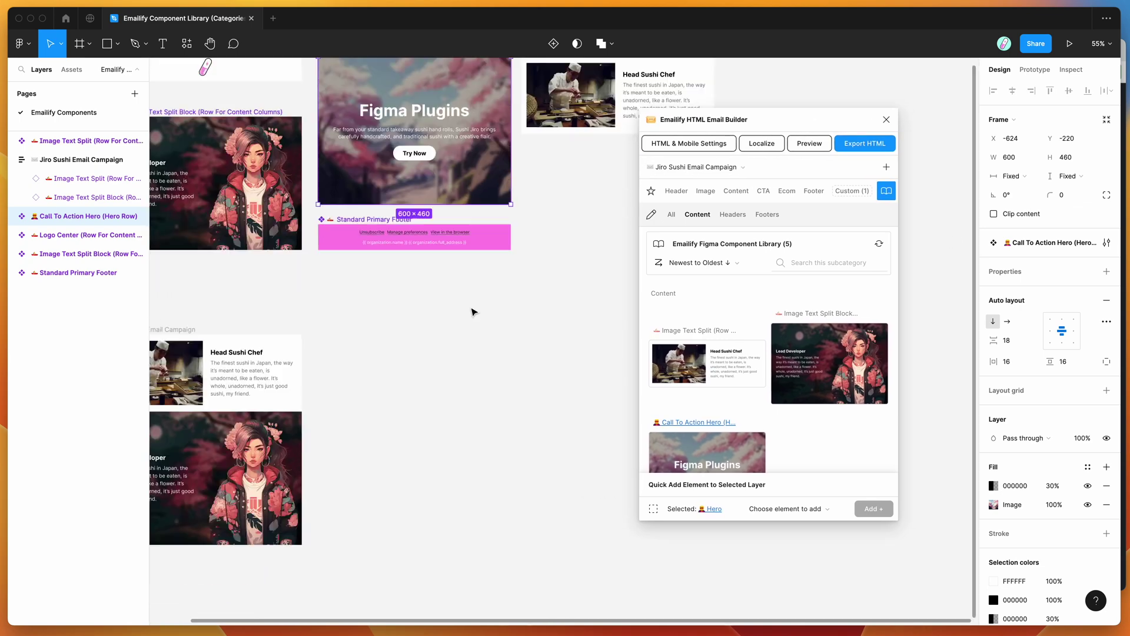
scroll(475, 312, up, 1)
scroll(475, 312, right, 1)
click(282, 306)
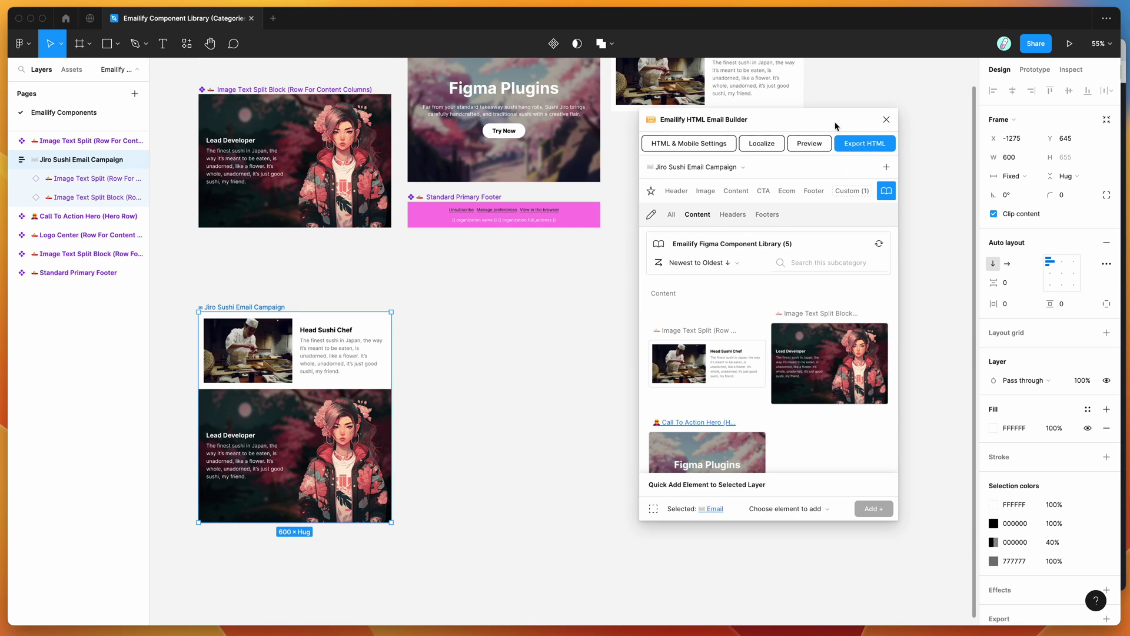
drag(834, 119, 819, 142)
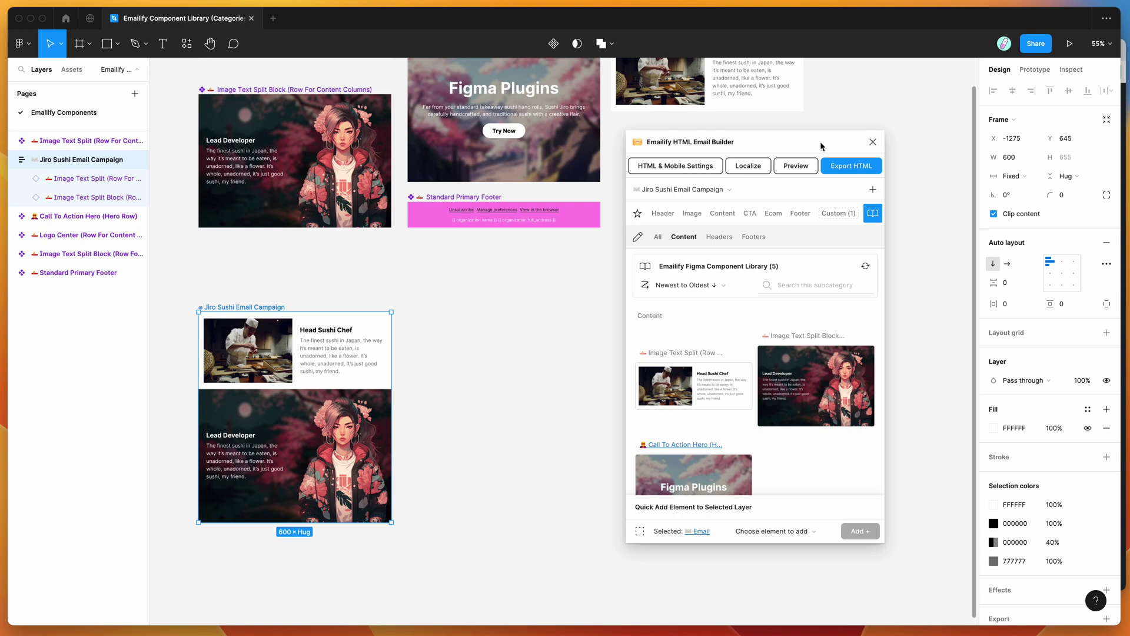
drag(815, 148, 814, 143)
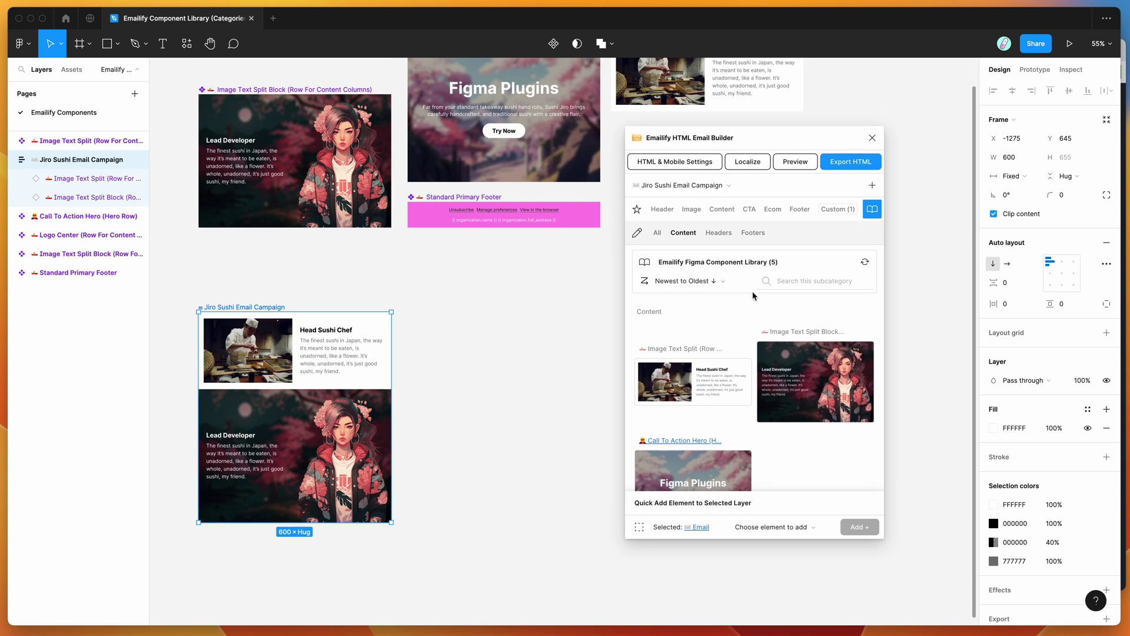
scroll(753, 314, down, 1)
scroll(754, 314, up, 1)
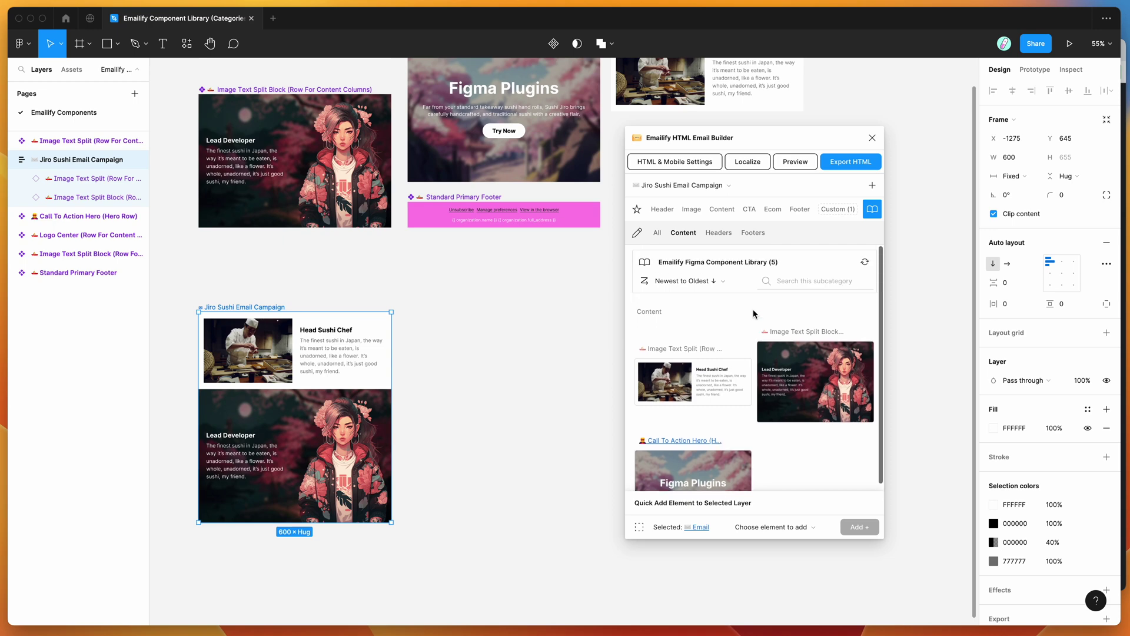
scroll(756, 347, down, 2)
scroll(752, 324, up, 2)
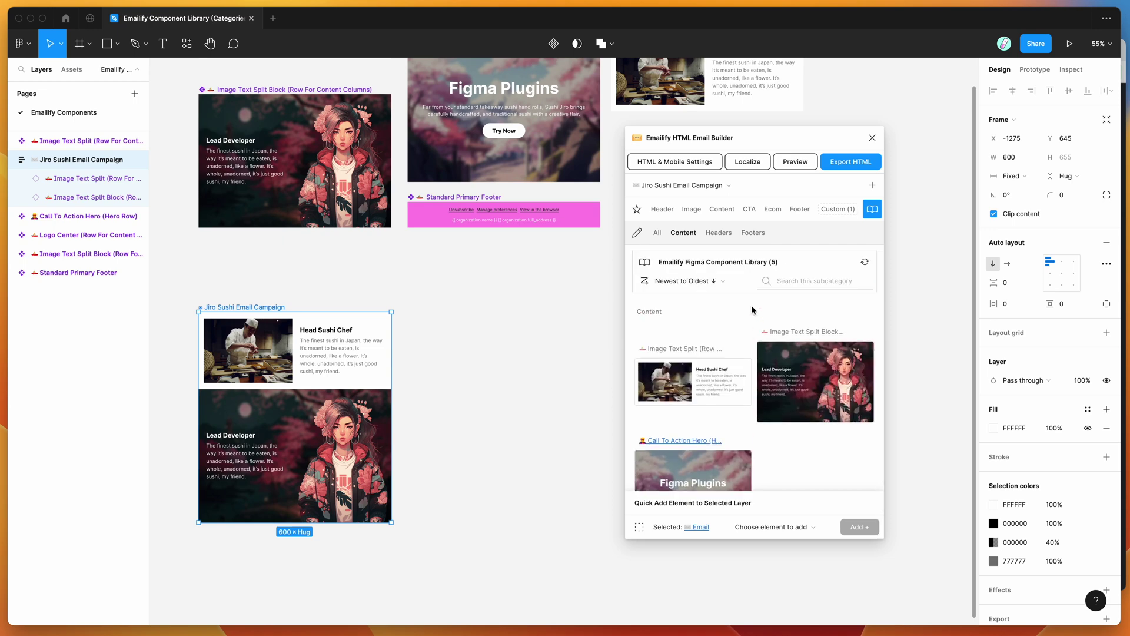